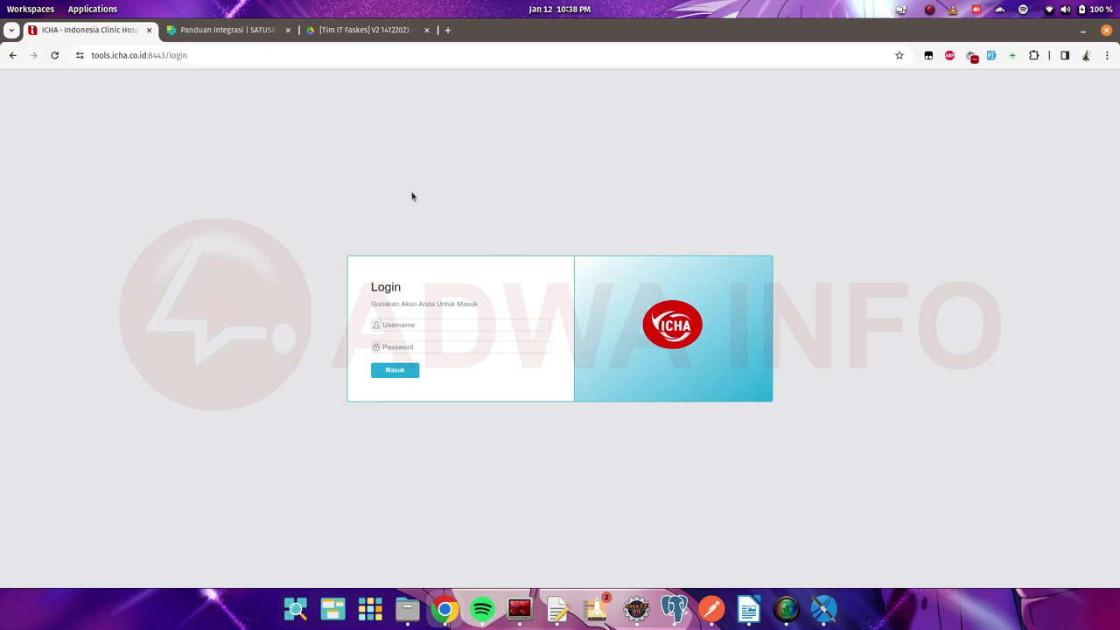
Step: Log in with the username "user" and the account password
left_click(129, 57)
left_click(454, 323)
left_click(452, 299)
left_click(421, 322)
left_click(450, 301)
left_click(435, 319)
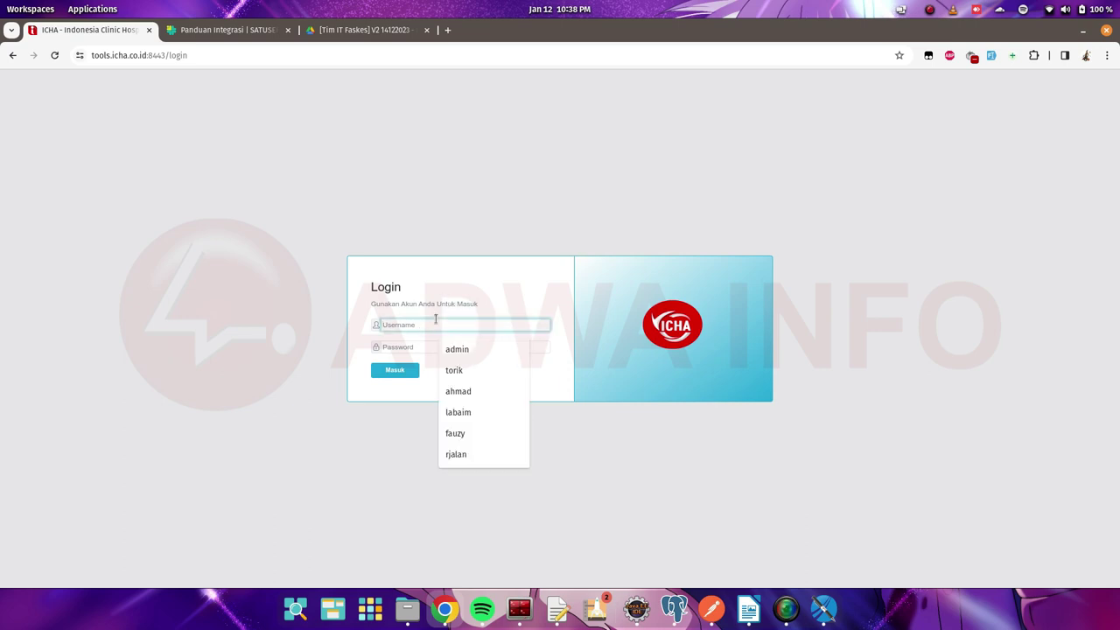
type("user")
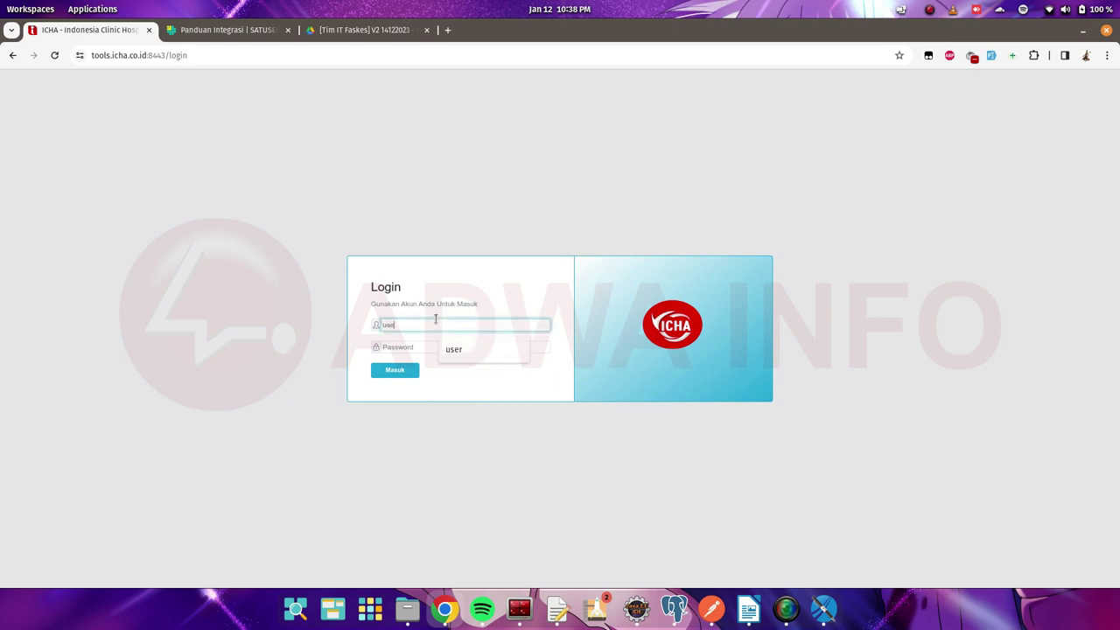
left_click(435, 346)
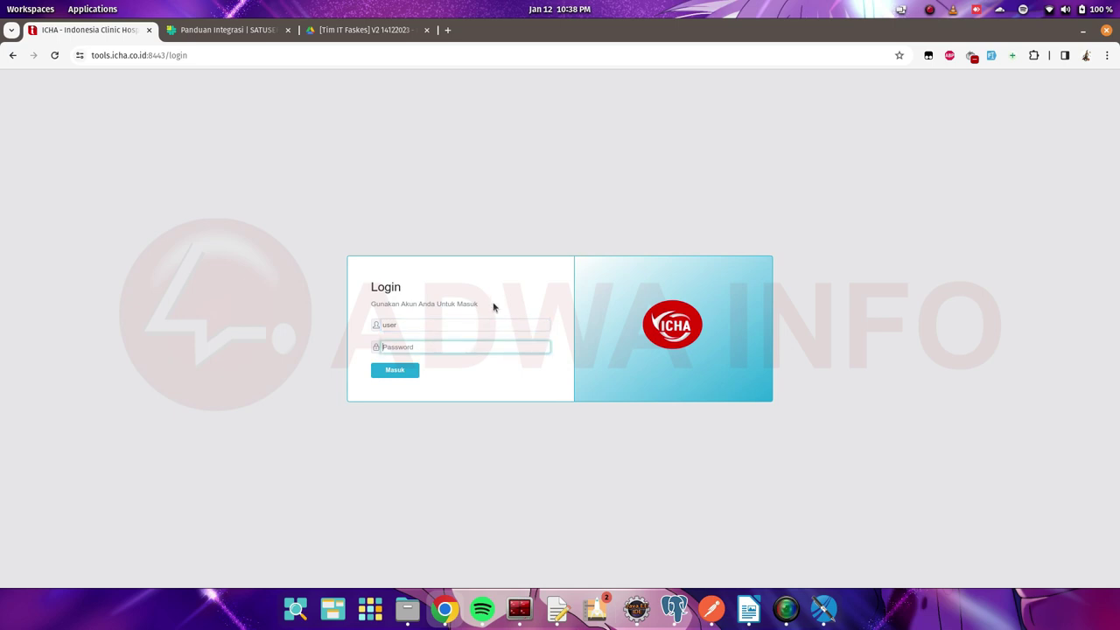
type("u")
left_click(395, 372)
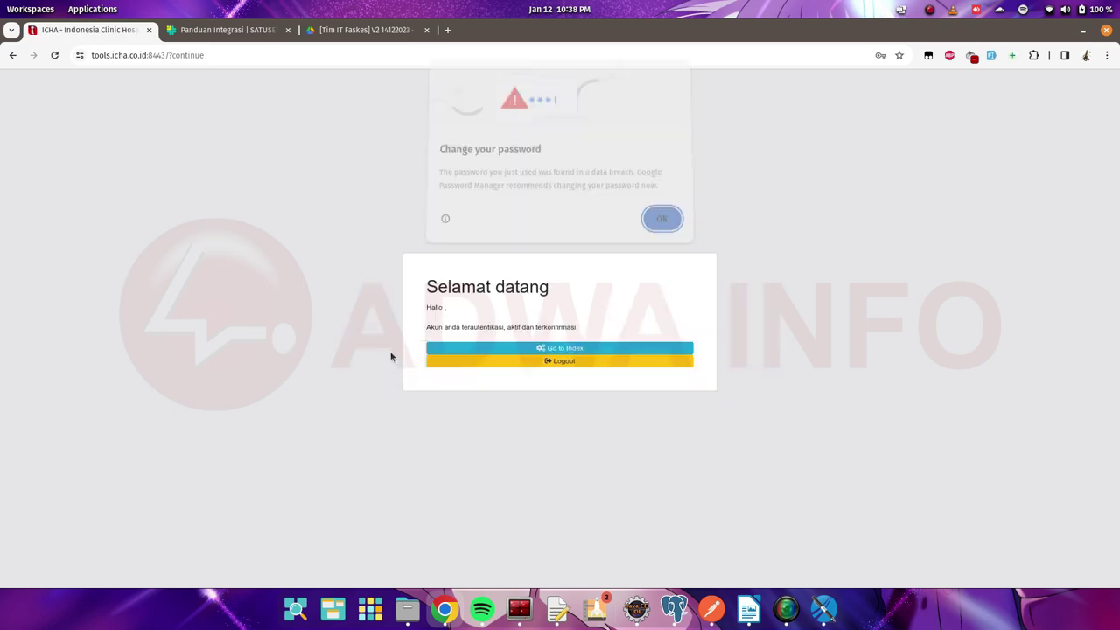
Step: Dismiss the password warning and open the KYC page of the Satu Sehat module
left_click(659, 222)
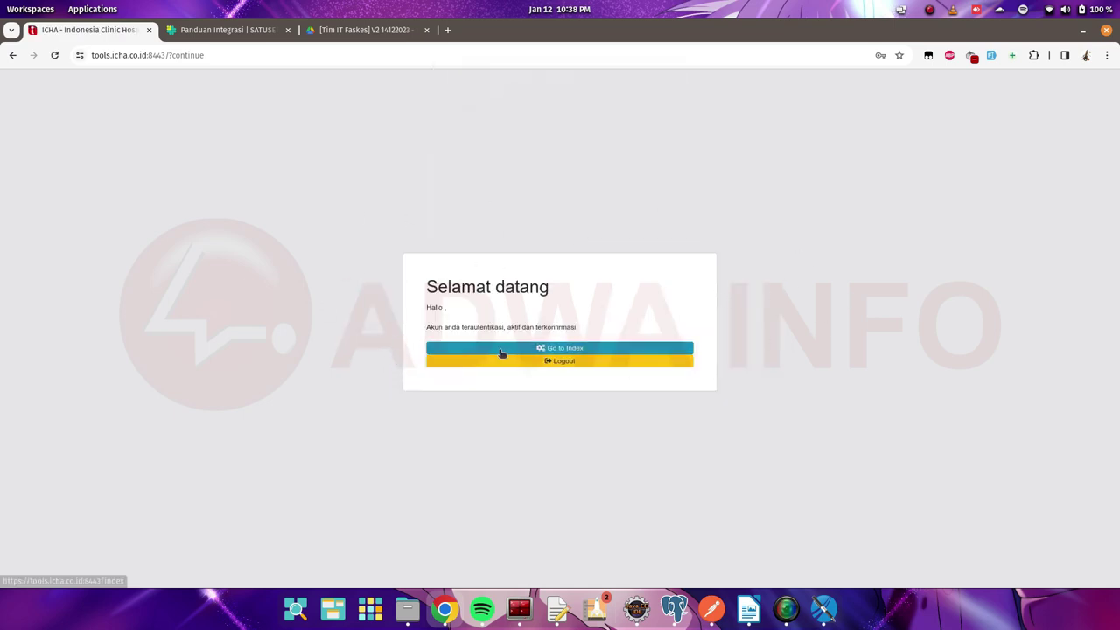
left_click(567, 348)
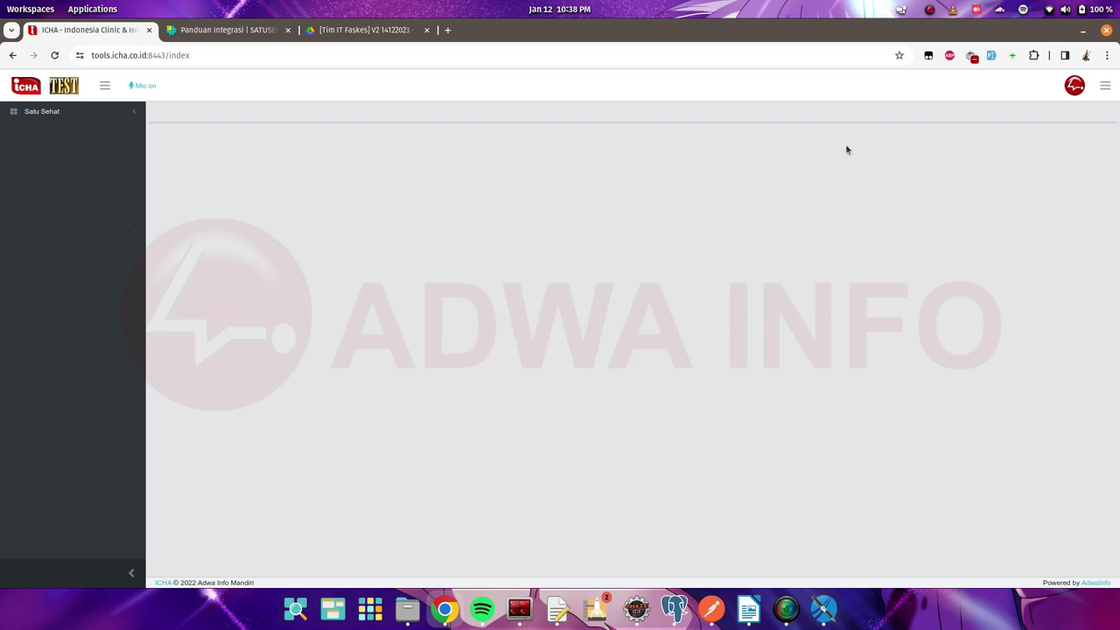
left_click(41, 114)
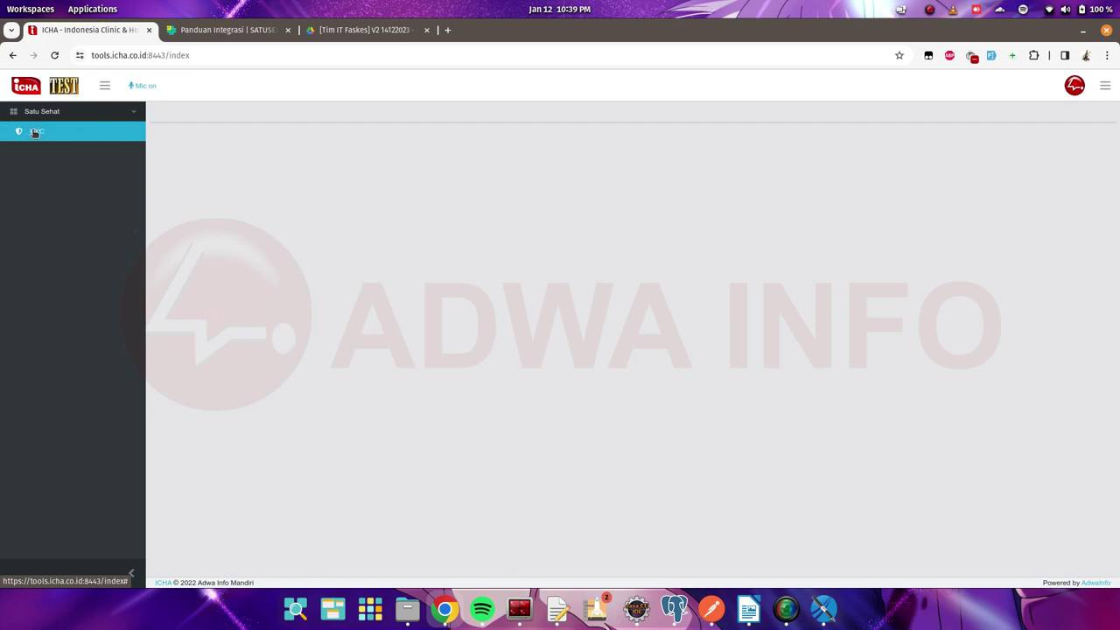
left_click(35, 132)
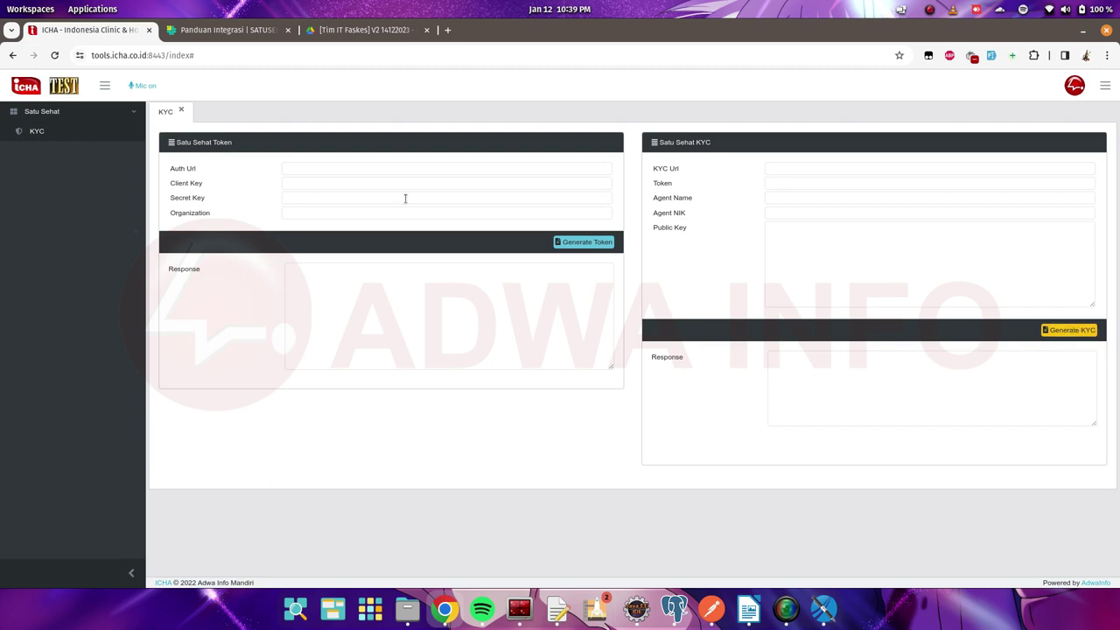
Step: Examine the Auth Url, Client Key, Secret Key and Organization fields of the Satu Sehat Token form
left_click(307, 165)
left_click(285, 158)
left_click(289, 164)
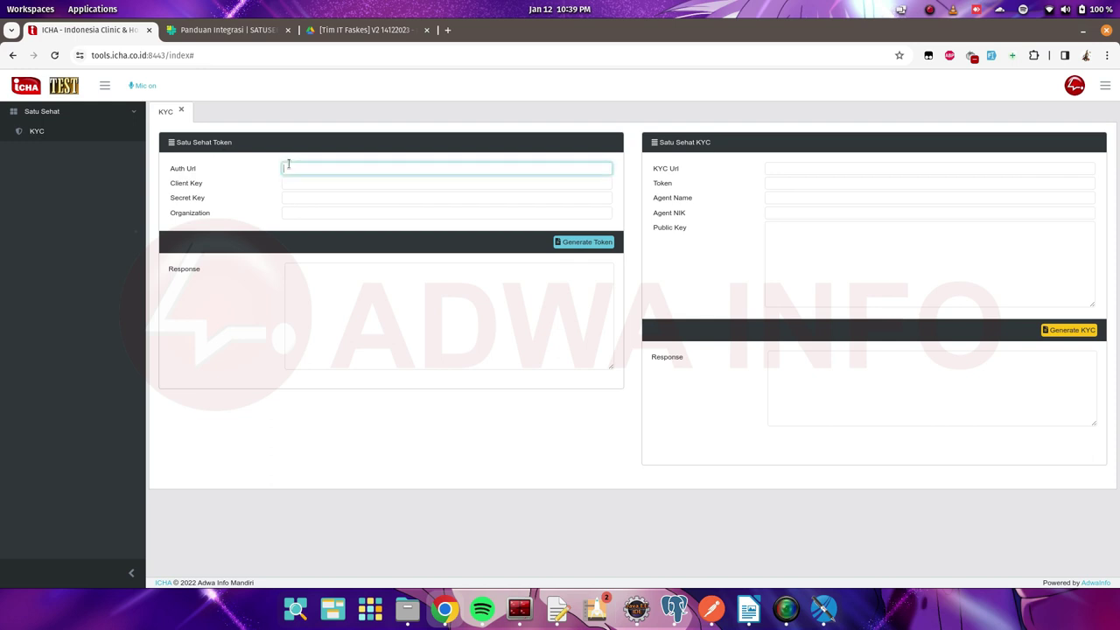
left_click(234, 169)
left_click(315, 168)
left_click(378, 155)
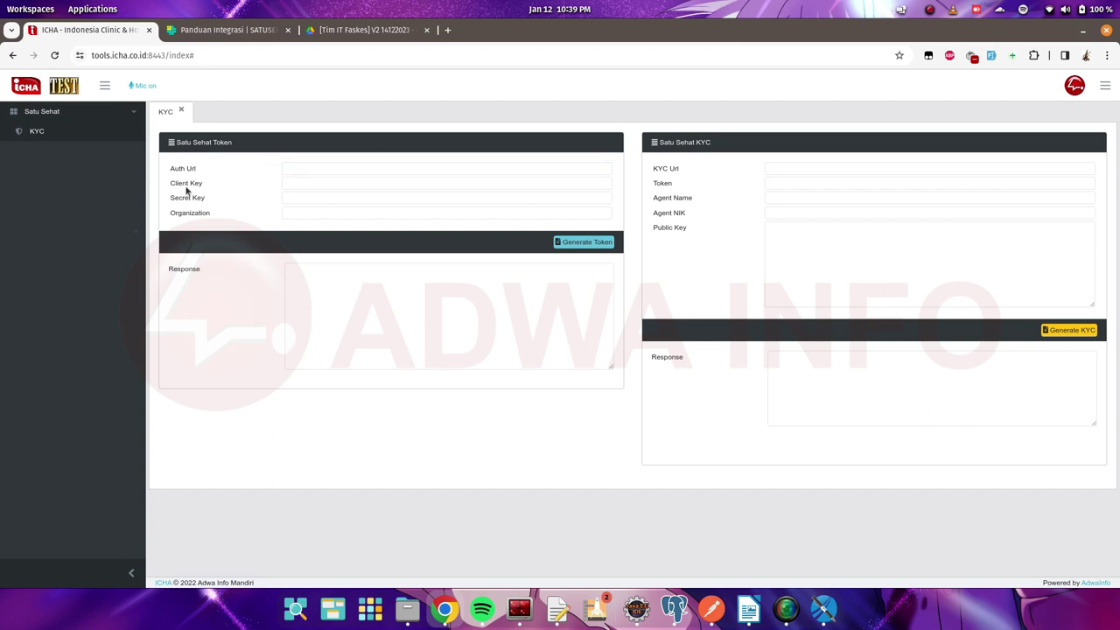
left_click_drag(169, 186, 205, 186)
left_click(212, 199)
left_click(298, 182)
left_click(250, 191)
left_click(310, 183)
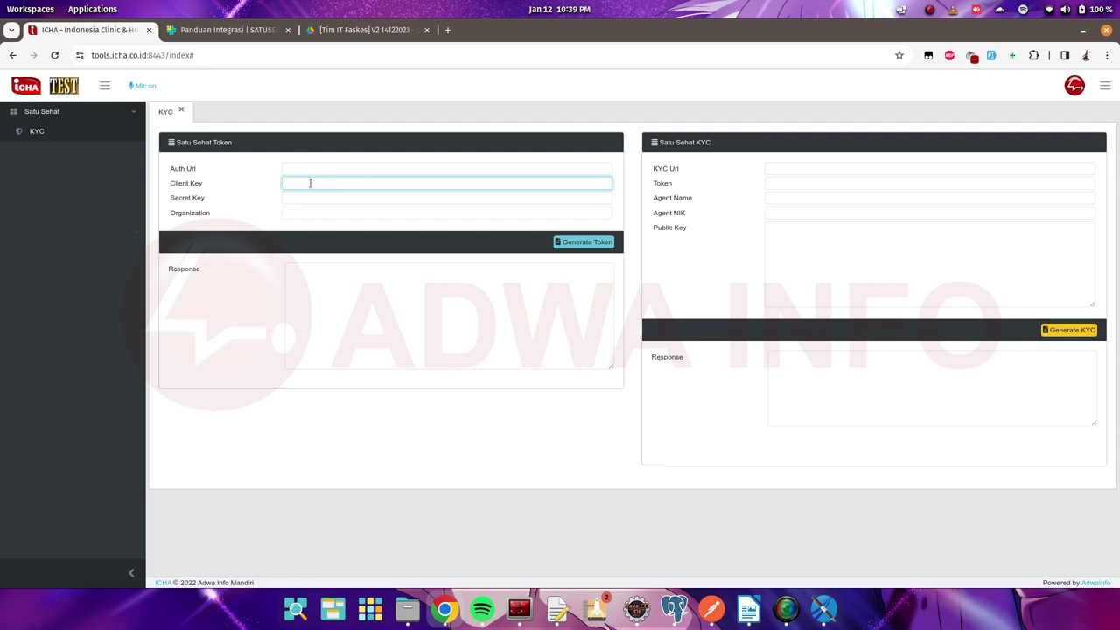
left_click(270, 186)
left_click(305, 184)
left_click(298, 198)
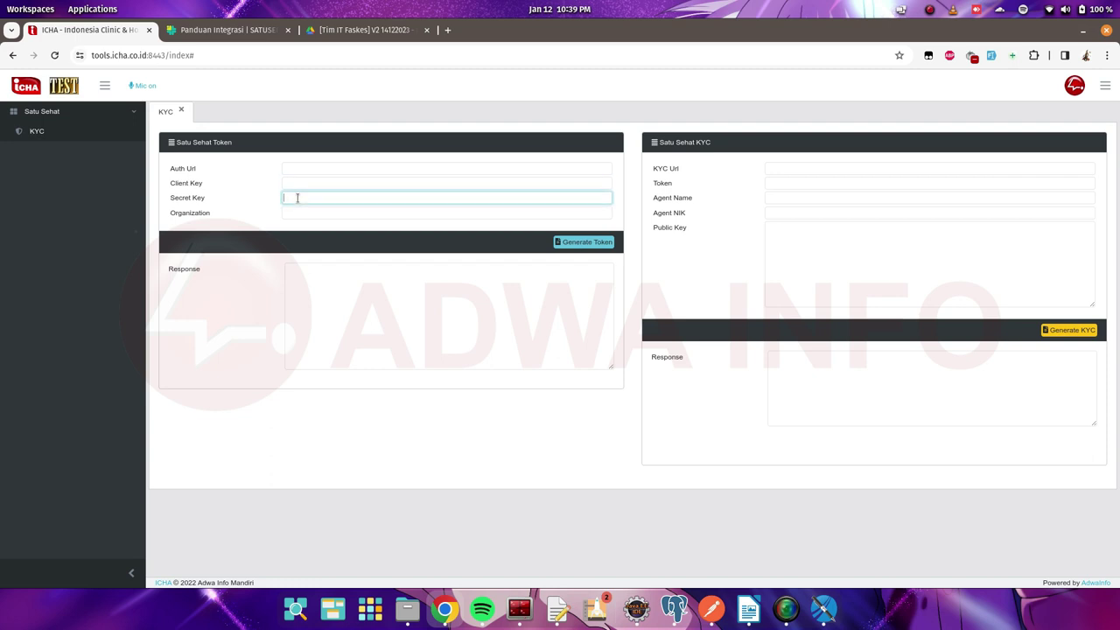
left_click(232, 203)
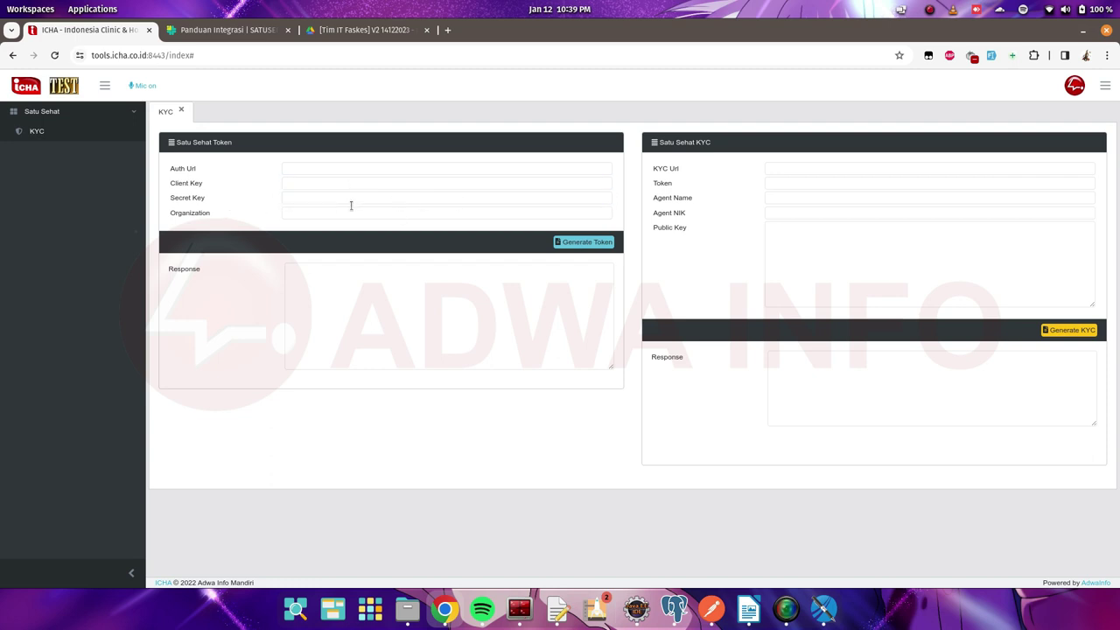
left_click(300, 197)
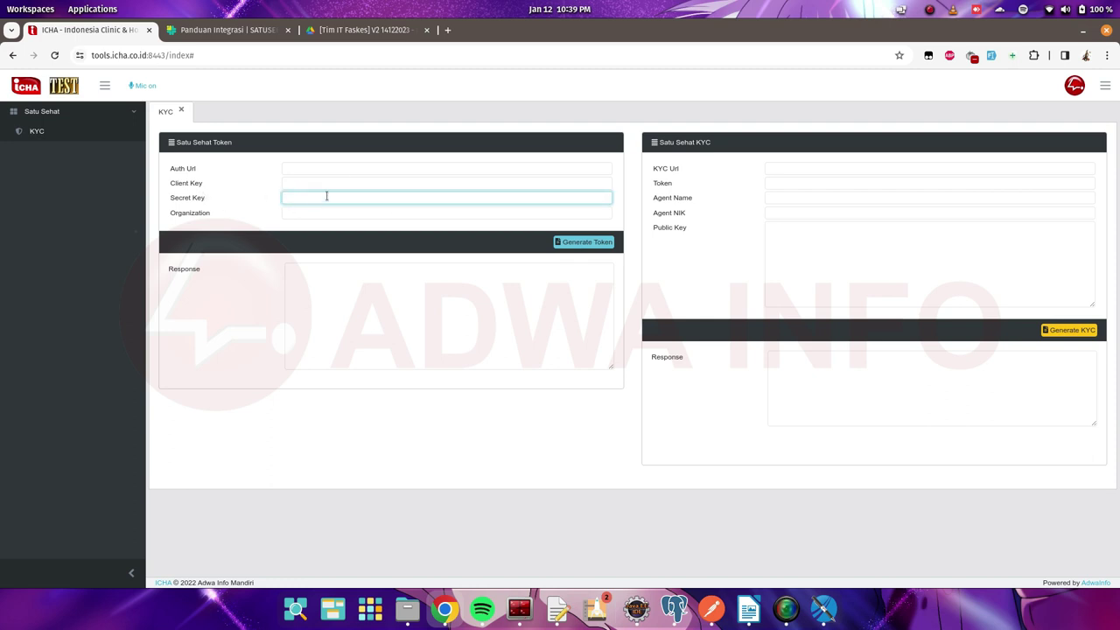
left_click(221, 201)
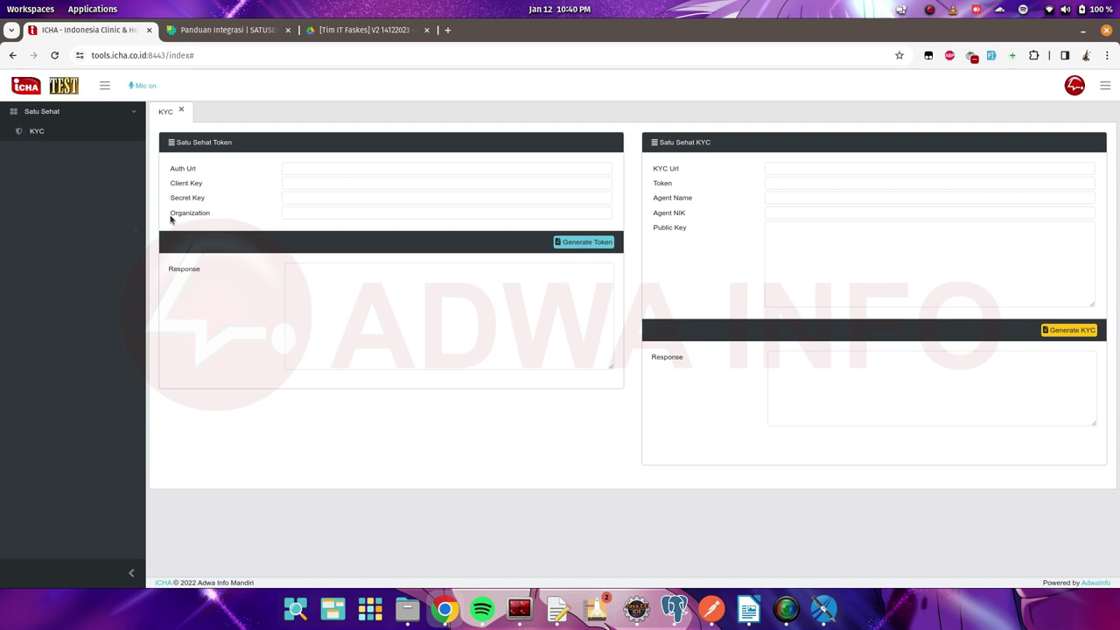
left_click_drag(172, 219, 220, 215)
left_click(239, 222)
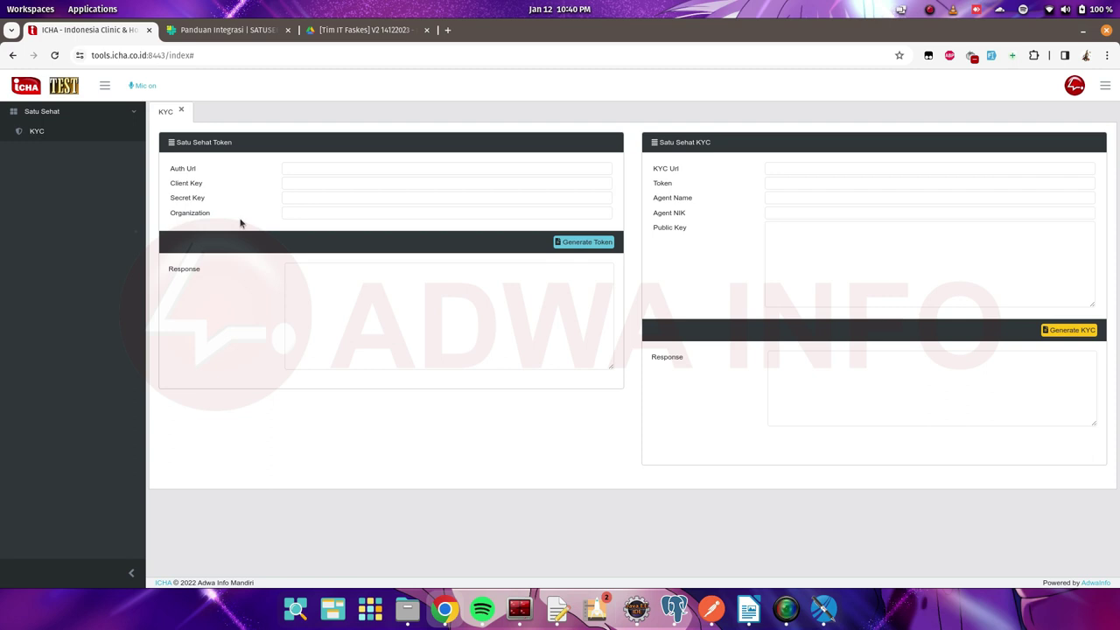
left_click(303, 215)
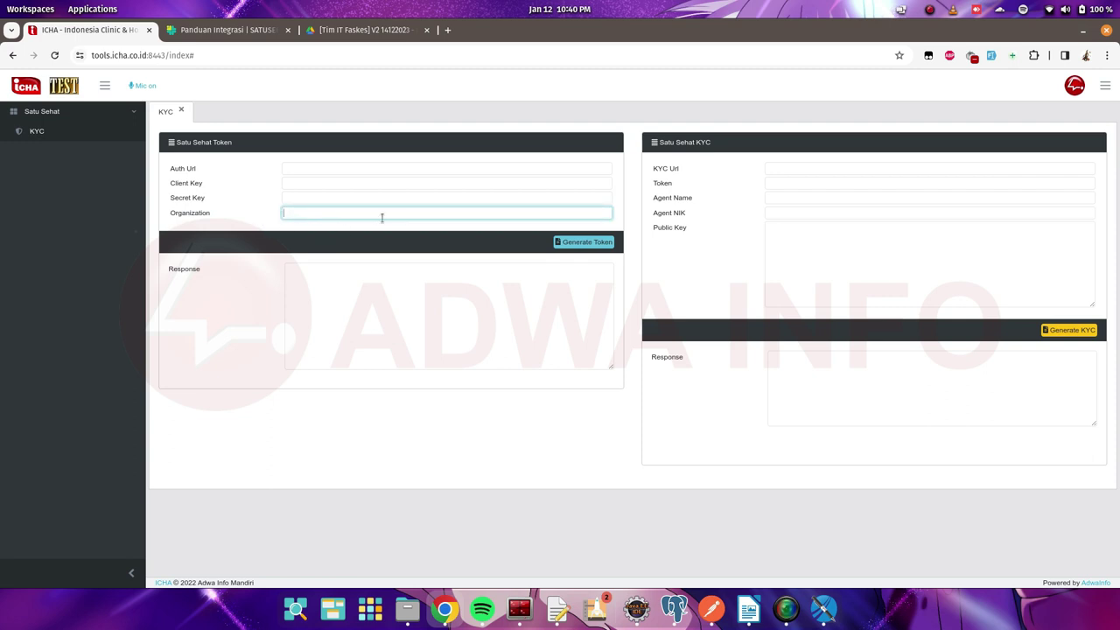
left_click(249, 212)
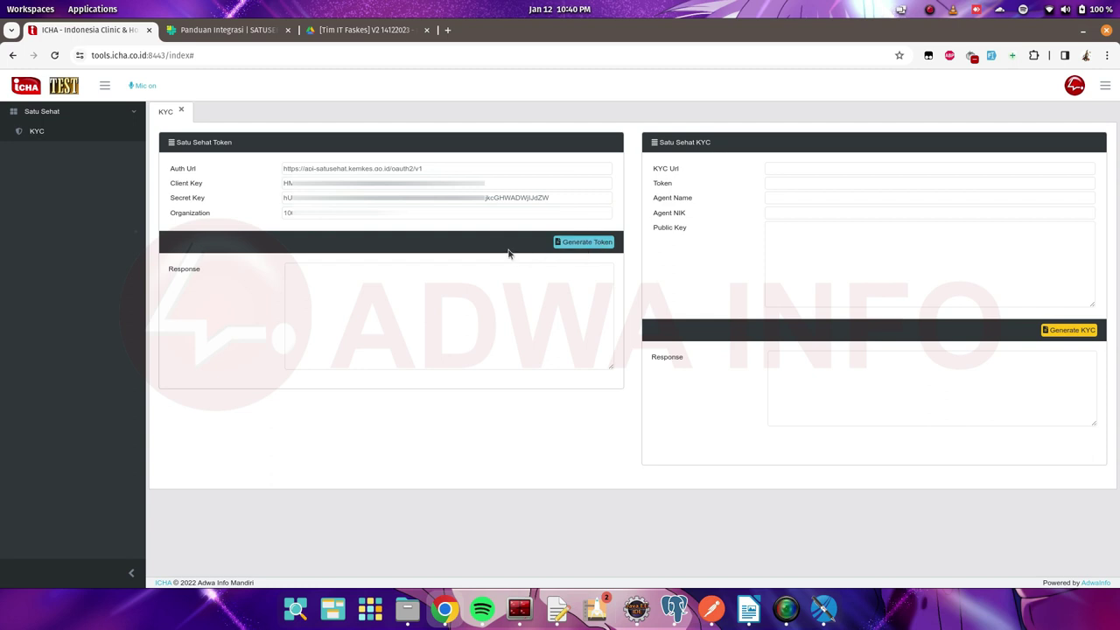
left_click(574, 244)
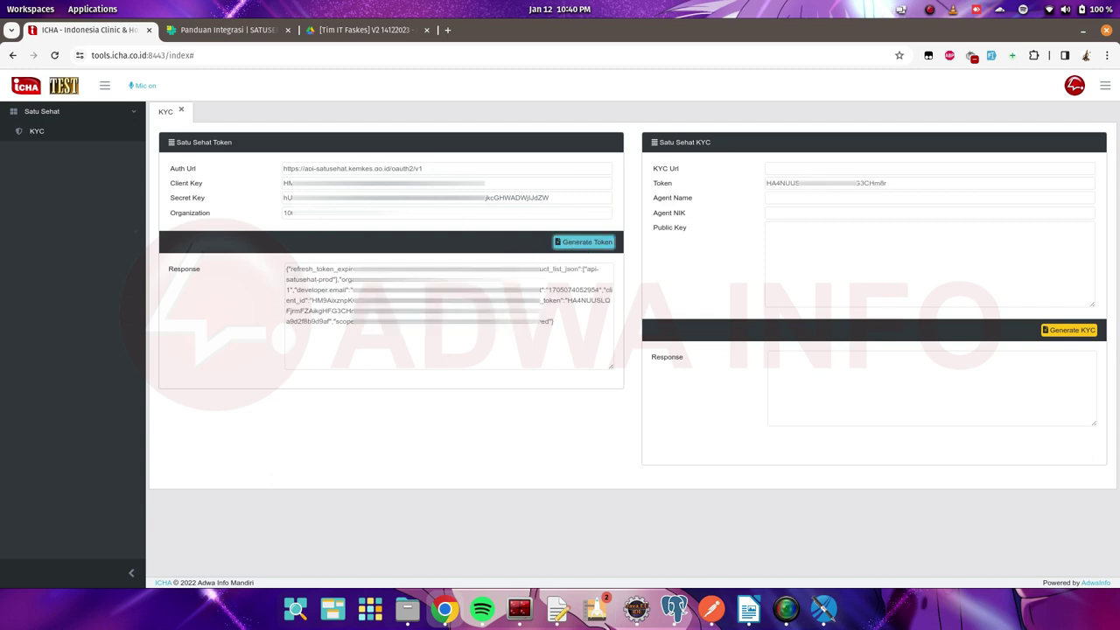
Step: Examine the Satu Sehat KYC form fields and the sample request body in the KYC implementation guide PDF
left_click(450, 242)
left_click_drag(654, 187, 672, 187)
left_click(735, 170)
left_click(675, 189)
left_click_drag(682, 173, 654, 174)
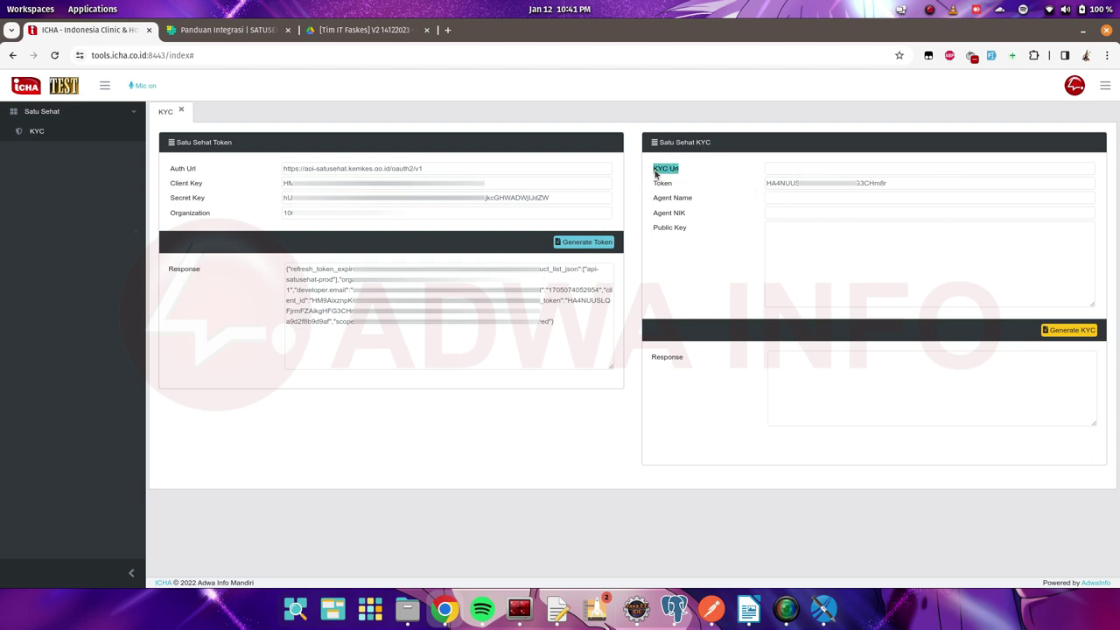
left_click(682, 179)
left_click(776, 168)
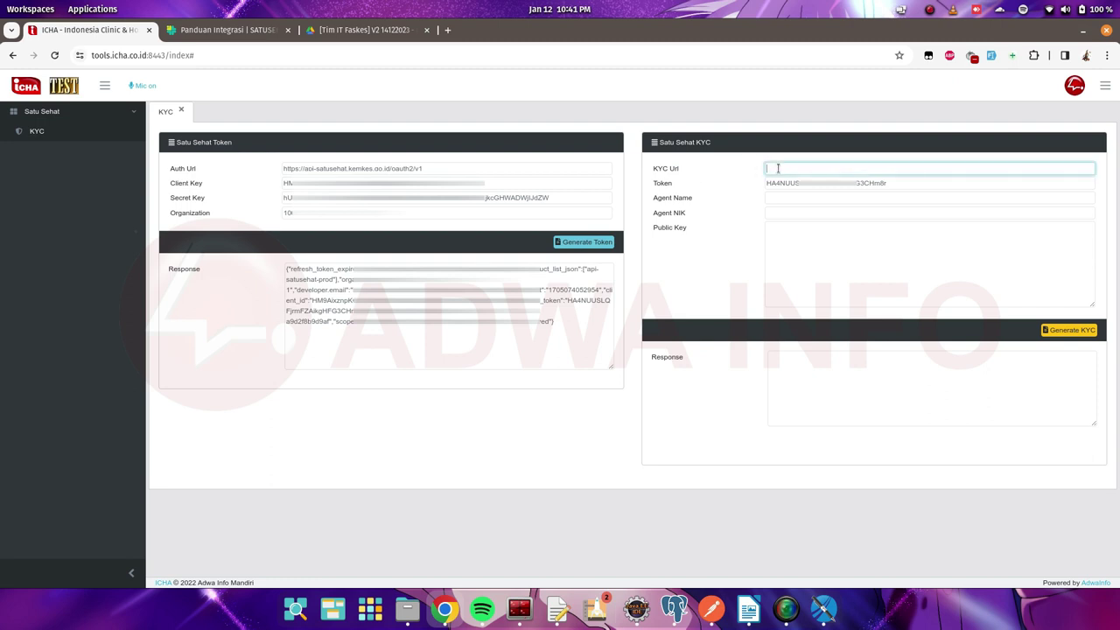
left_click(740, 175)
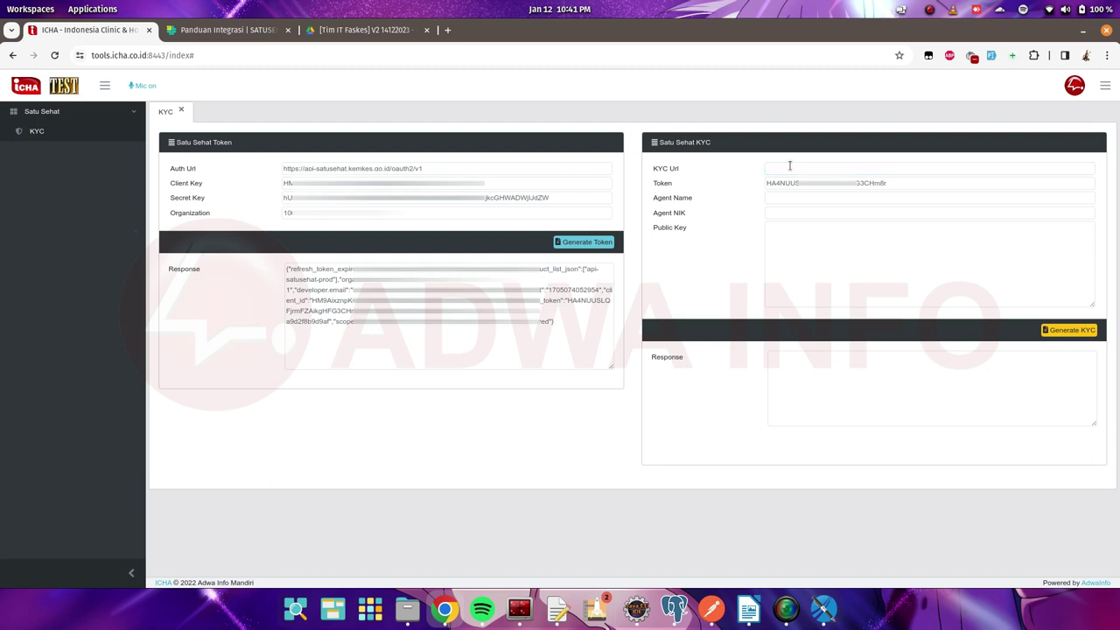
left_click(941, 170)
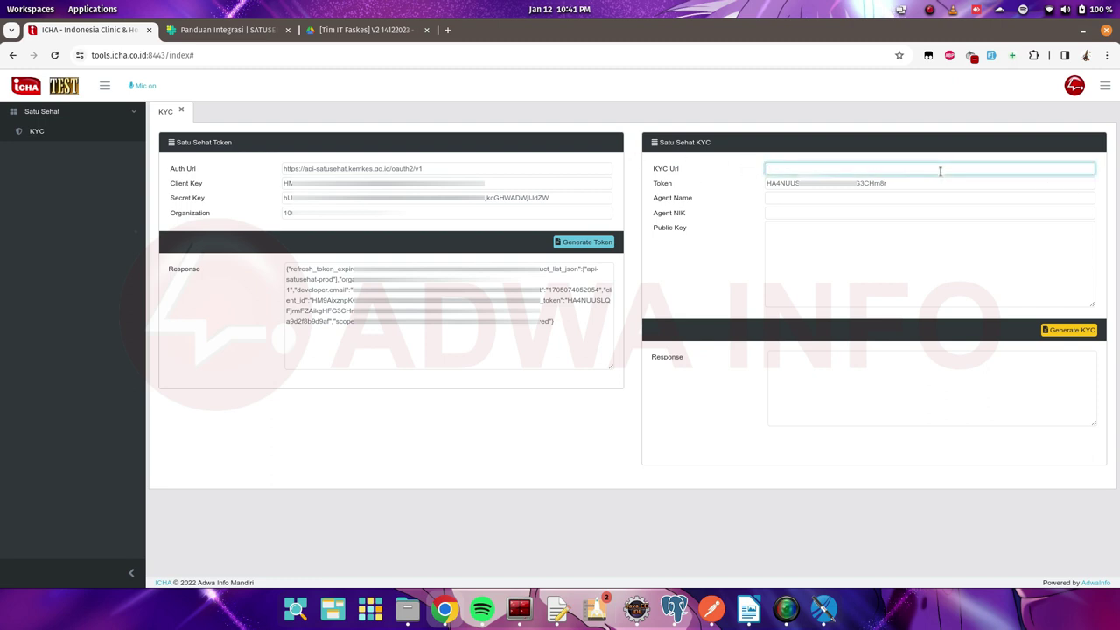
left_click(758, 152)
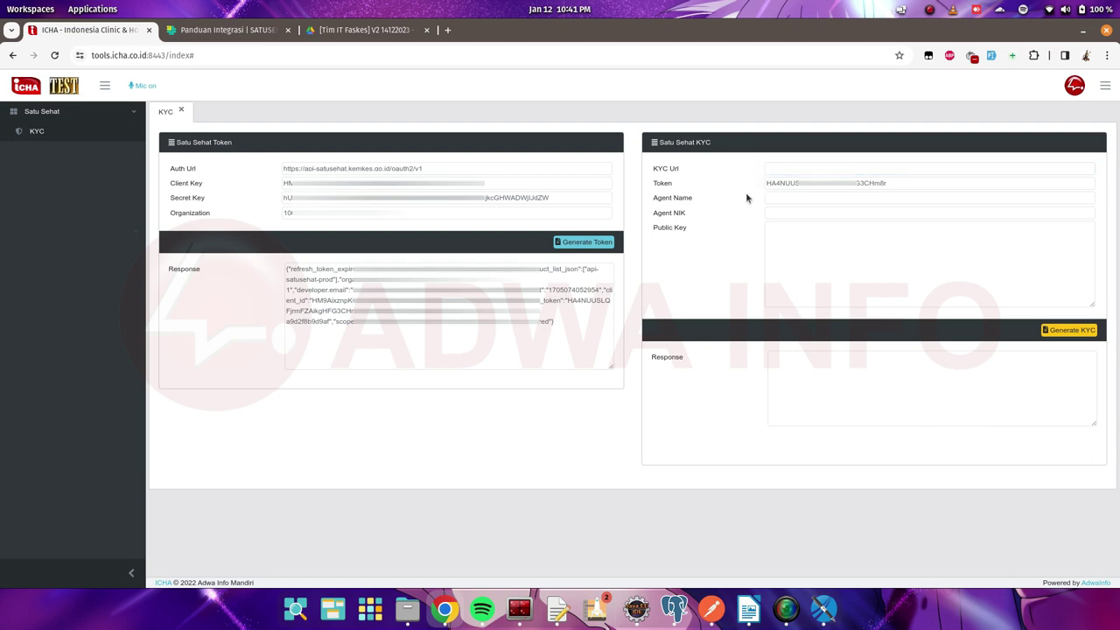
left_click(775, 198)
left_click(702, 206)
left_click(804, 197)
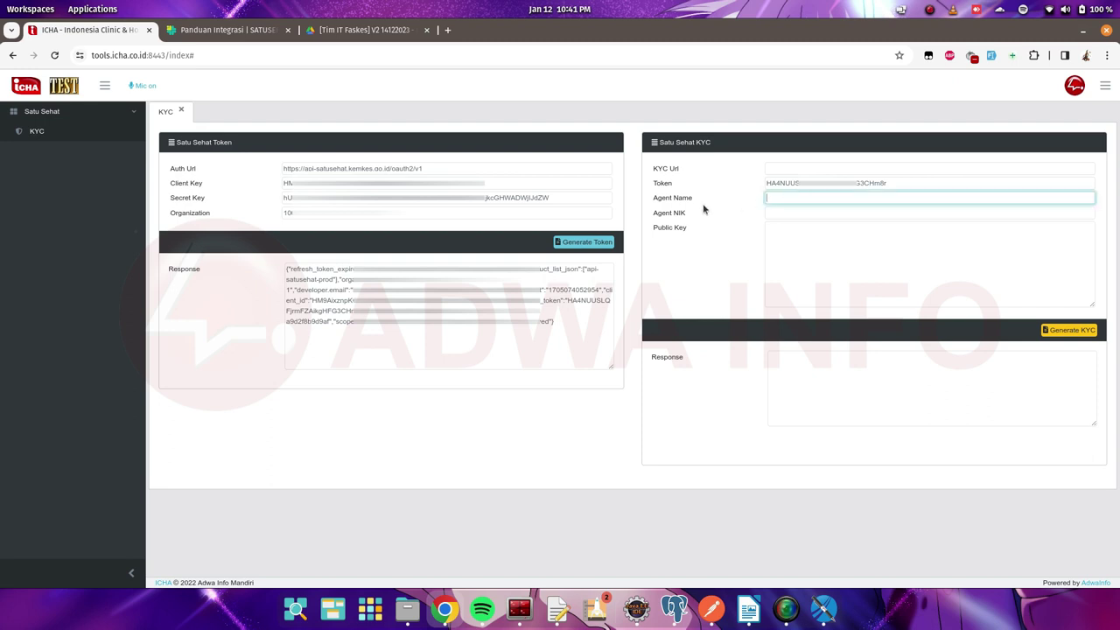
left_click(703, 208)
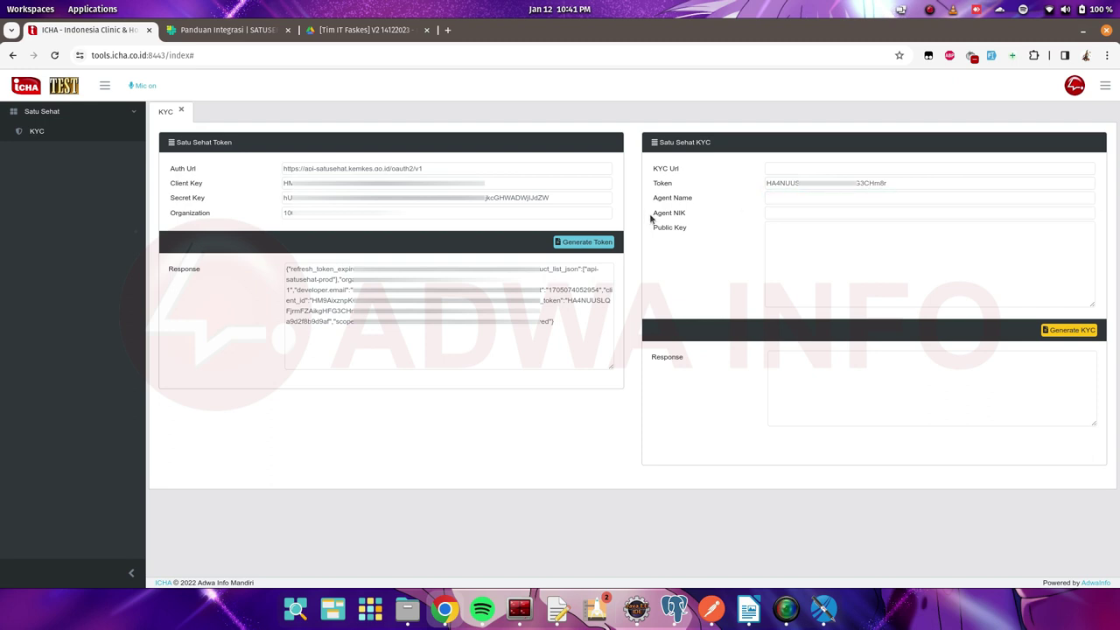
left_click_drag(651, 218, 688, 217)
left_click(700, 224)
left_click(779, 215)
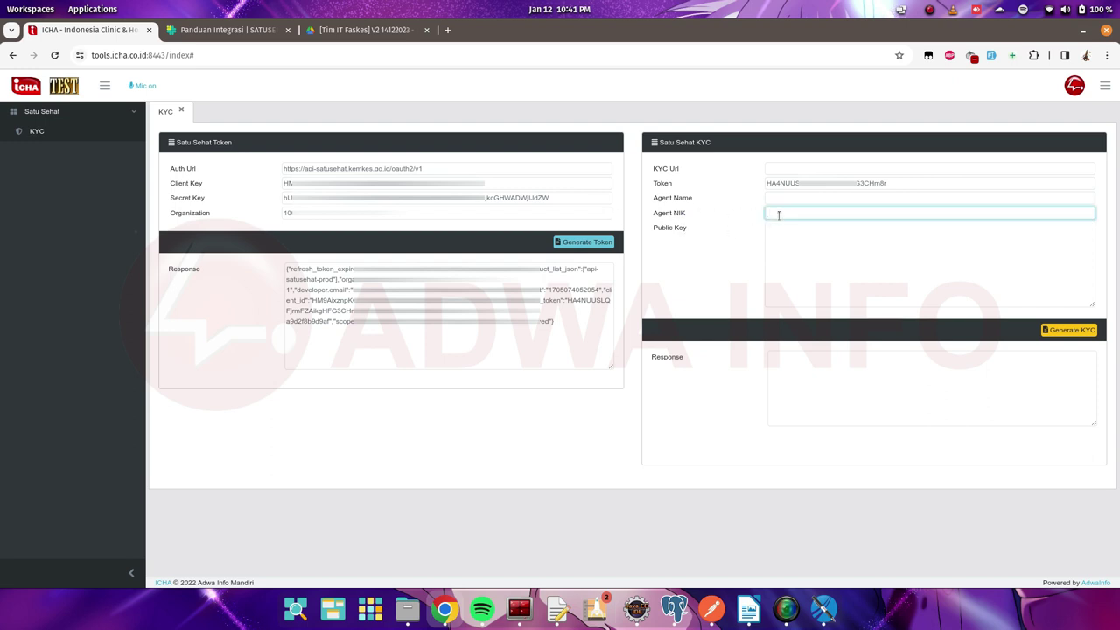
left_click(708, 214)
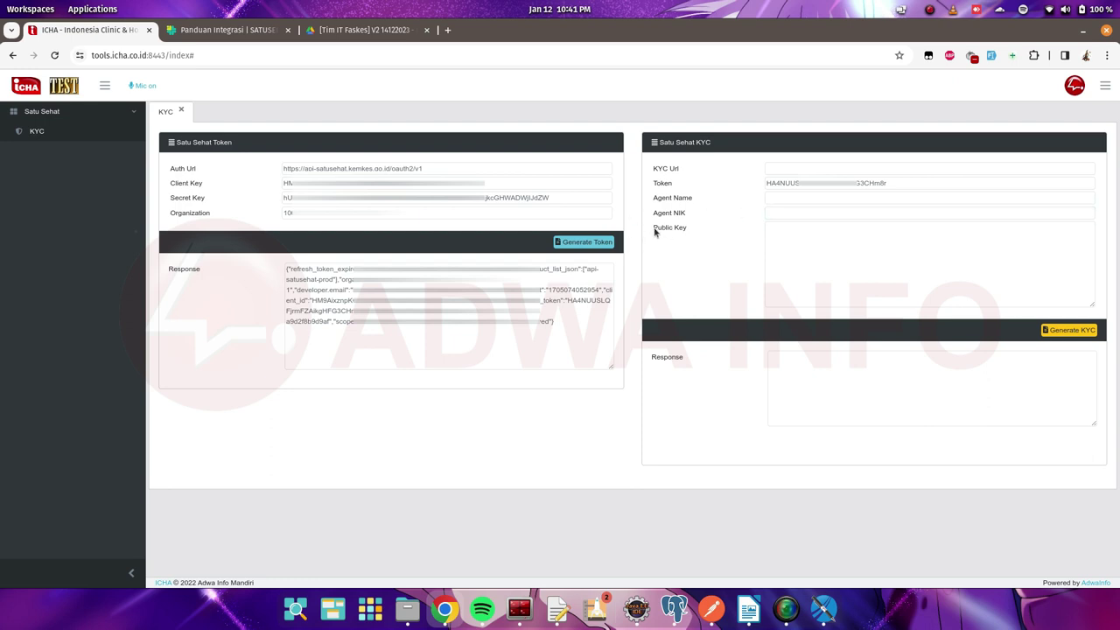
left_click_drag(650, 230, 693, 231)
left_click(691, 235)
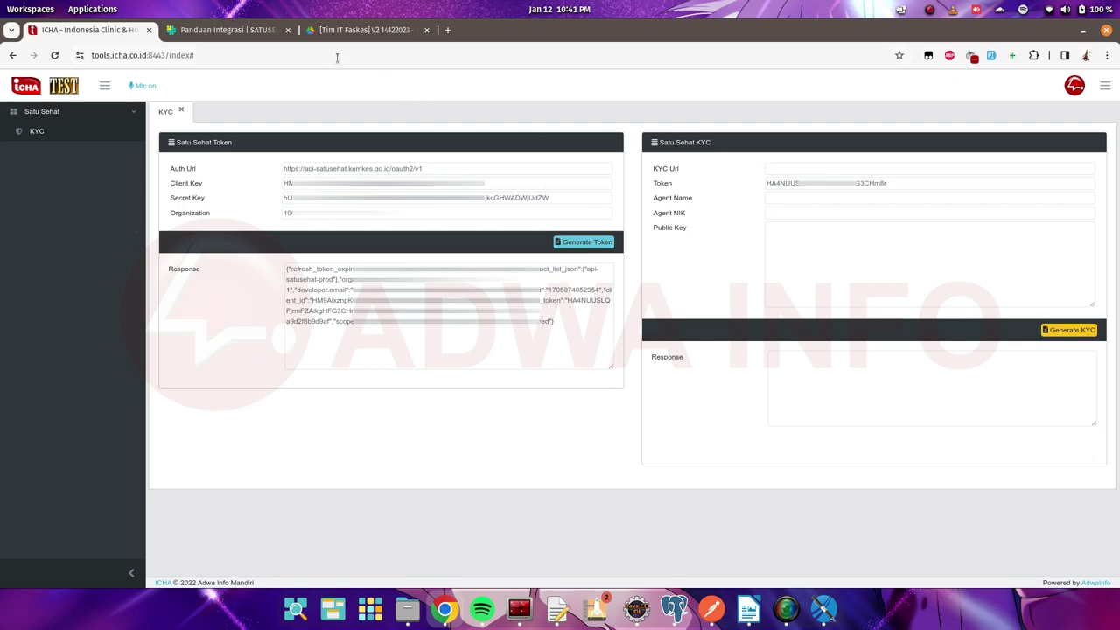
left_click(369, 33)
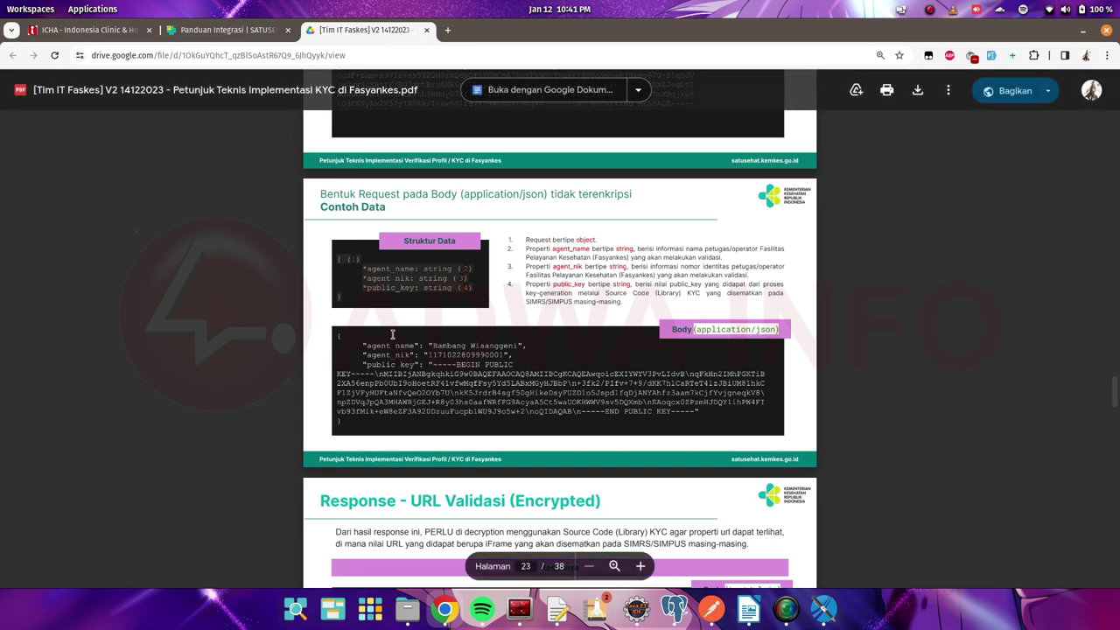
left_click(87, 30)
left_click(777, 232)
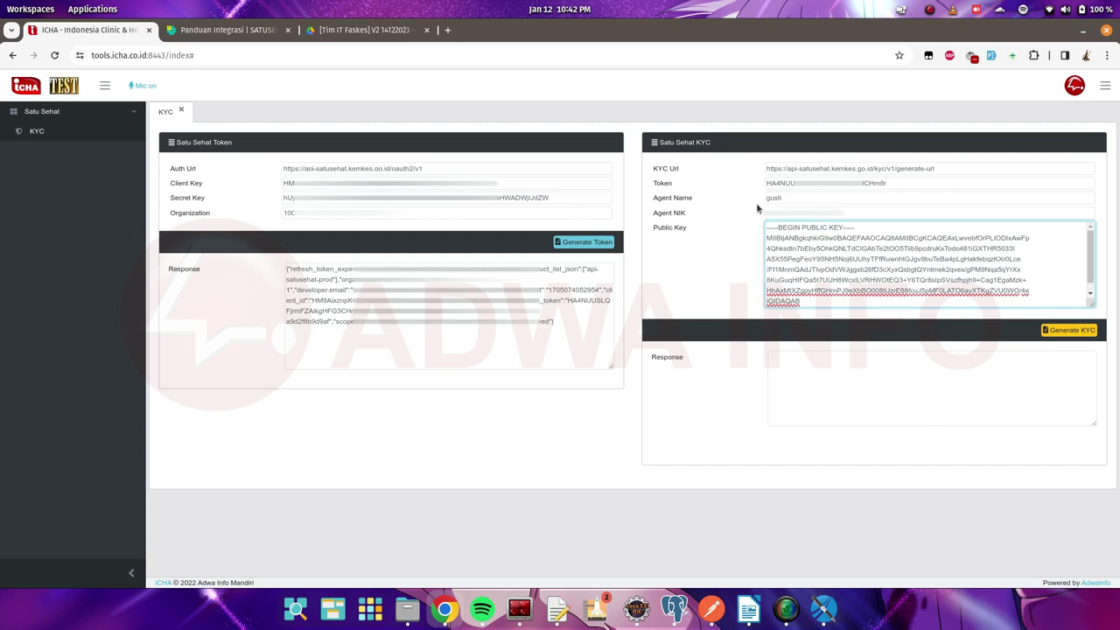
left_click(1061, 331)
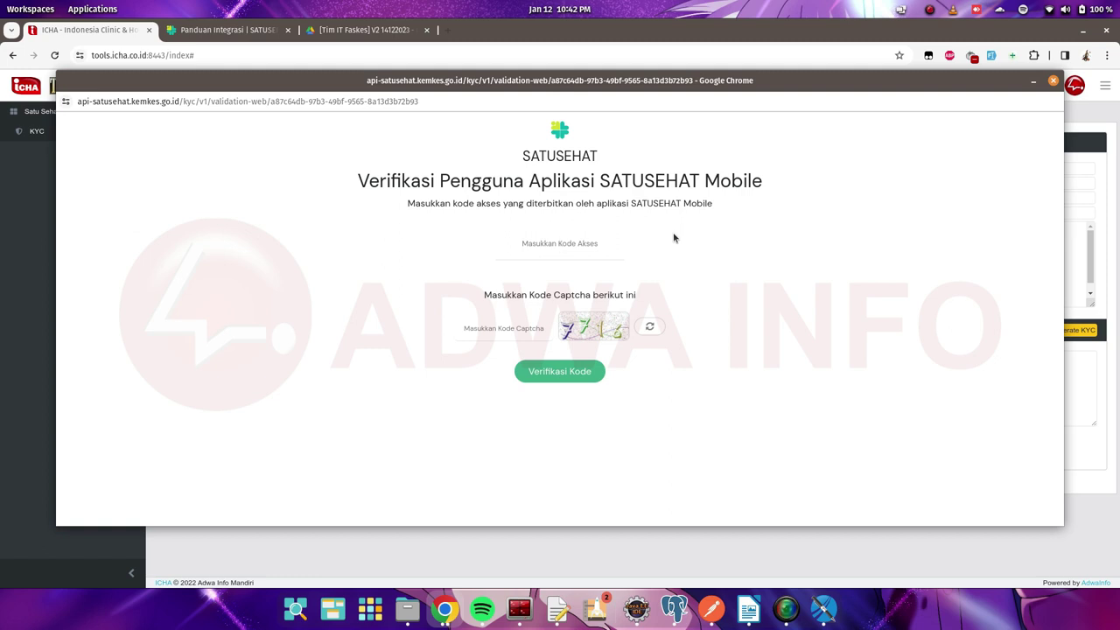
Step: Examine the access code and captcha fields of the SATUSEHAT Mobile verification window, and close the window
left_click(577, 243)
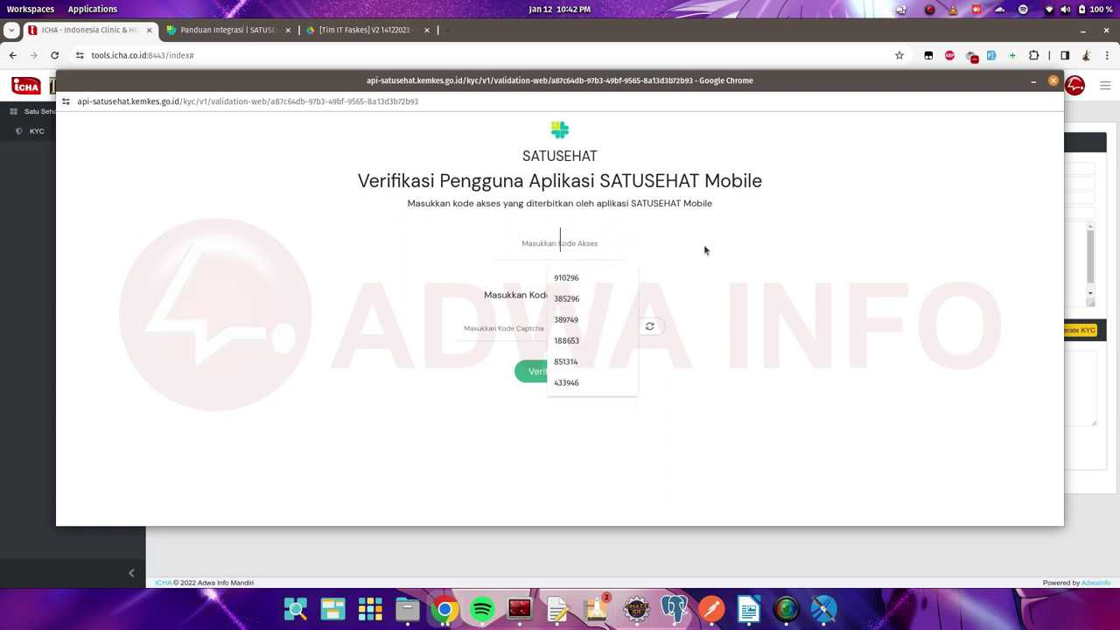
key("Escape")
left_click(578, 242)
key("Escape")
left_click(514, 232)
left_click(973, 208)
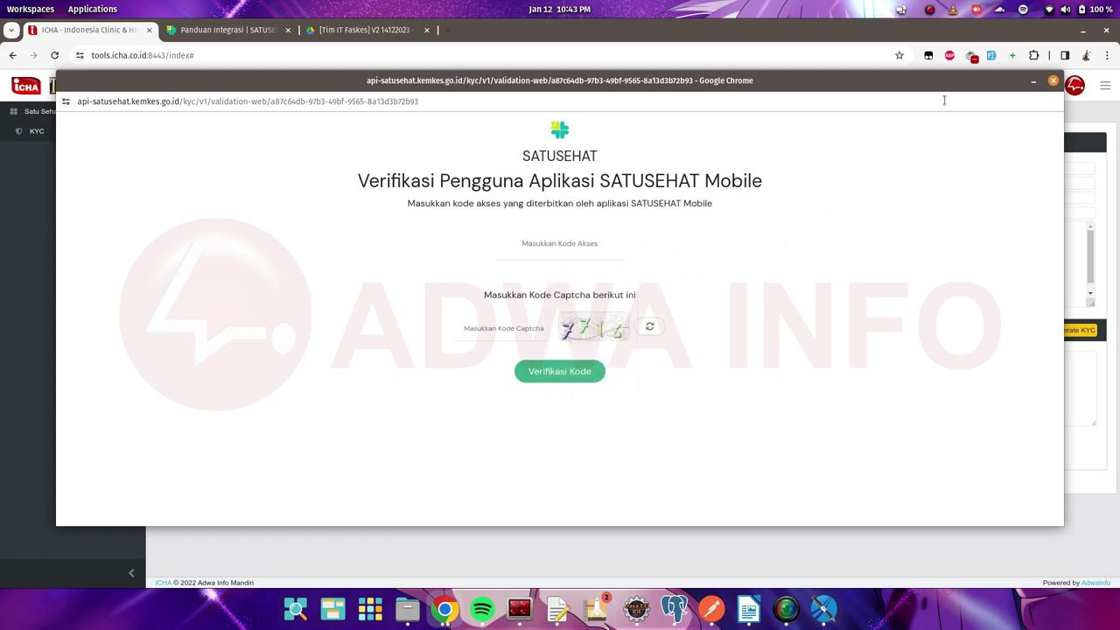
left_click(1053, 81)
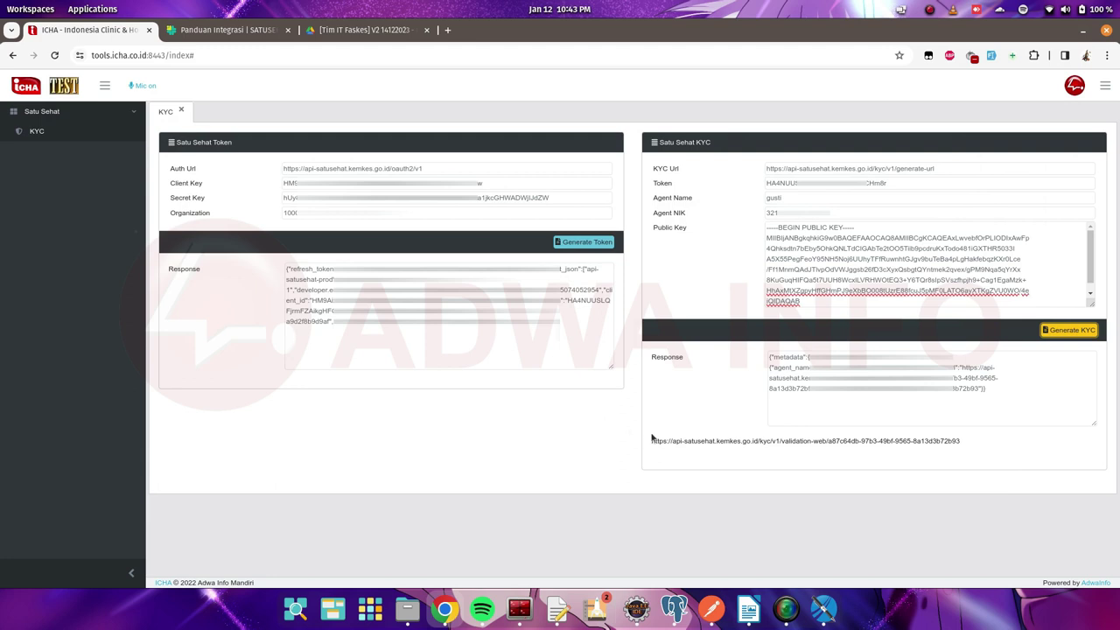
Step: Switch to Postman and expand the KYC API - ICHA collection
left_click(711, 608)
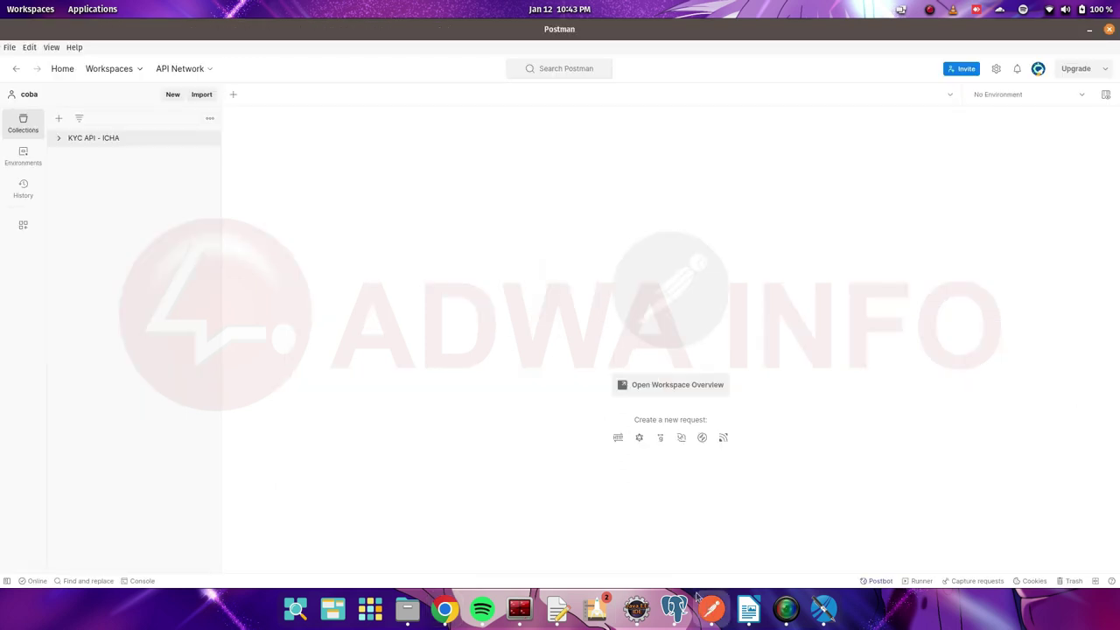
left_click(59, 141)
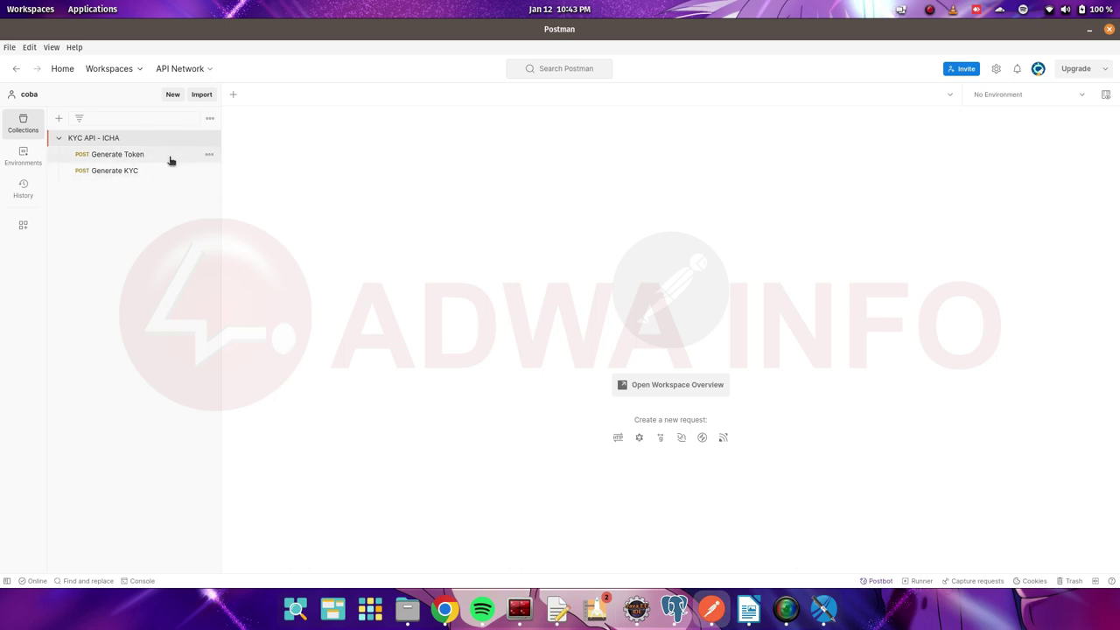
left_click(204, 96)
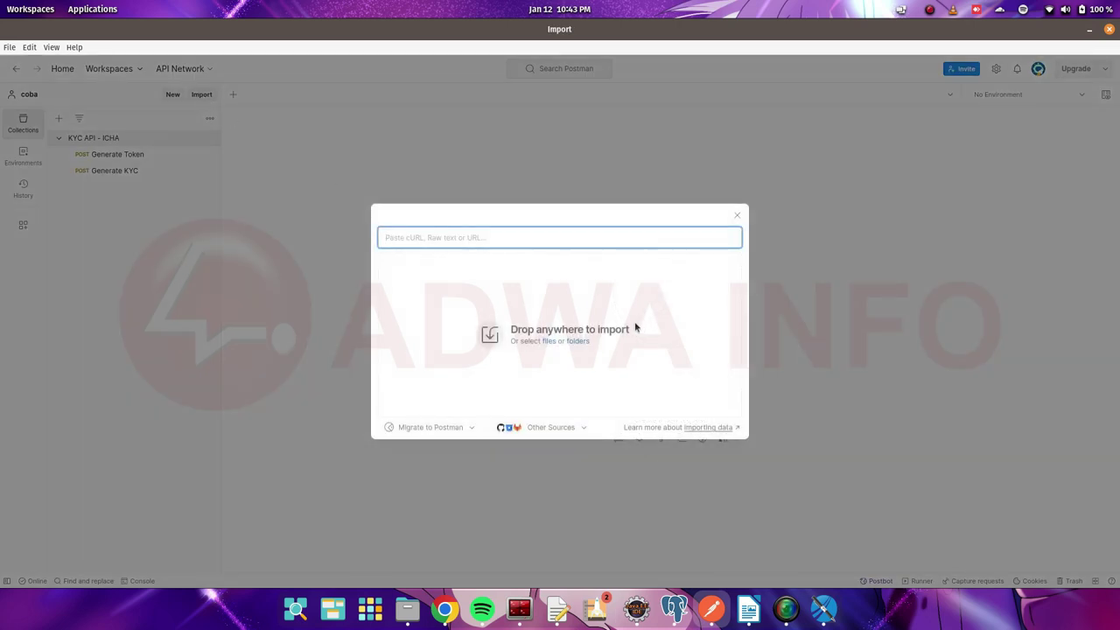
left_click(550, 342)
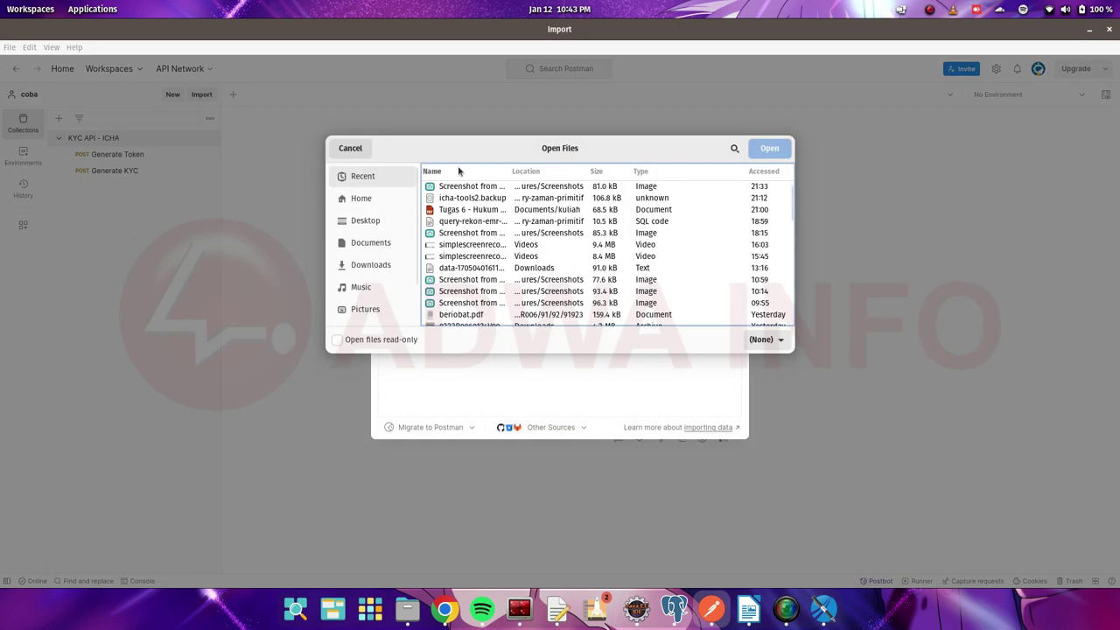
left_click(409, 204)
double_click(424, 212)
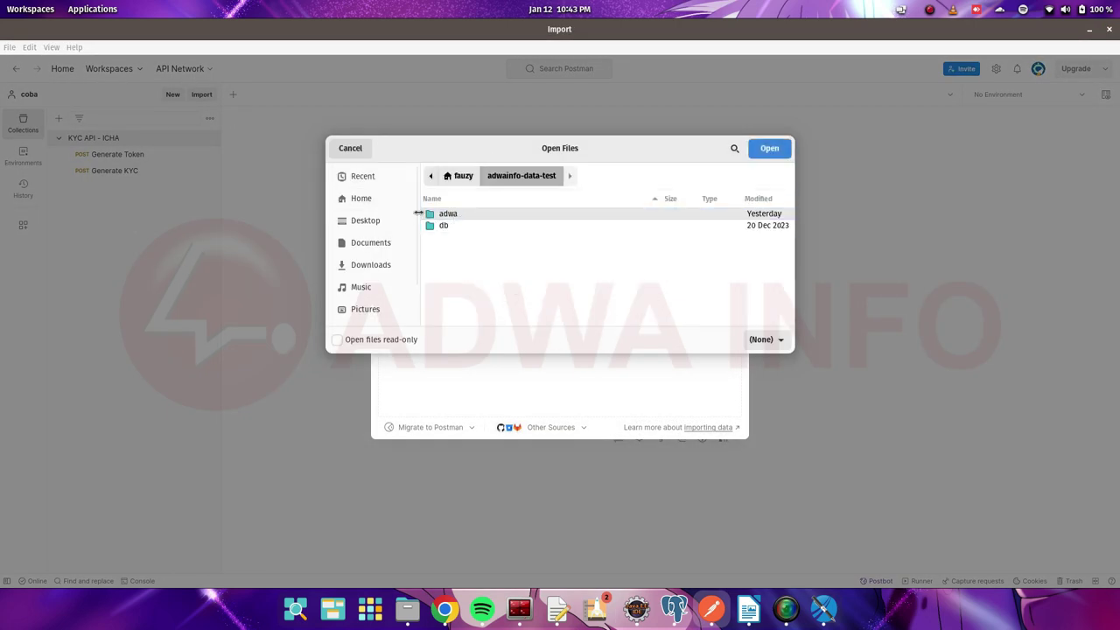
left_click(370, 201)
left_click(348, 150)
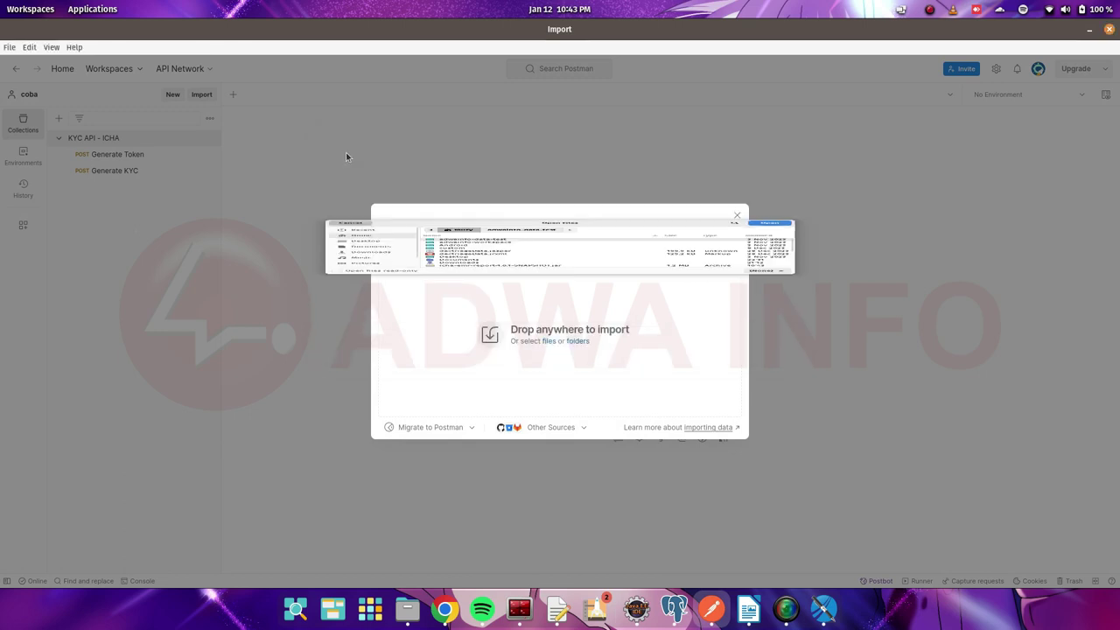
left_click(737, 215)
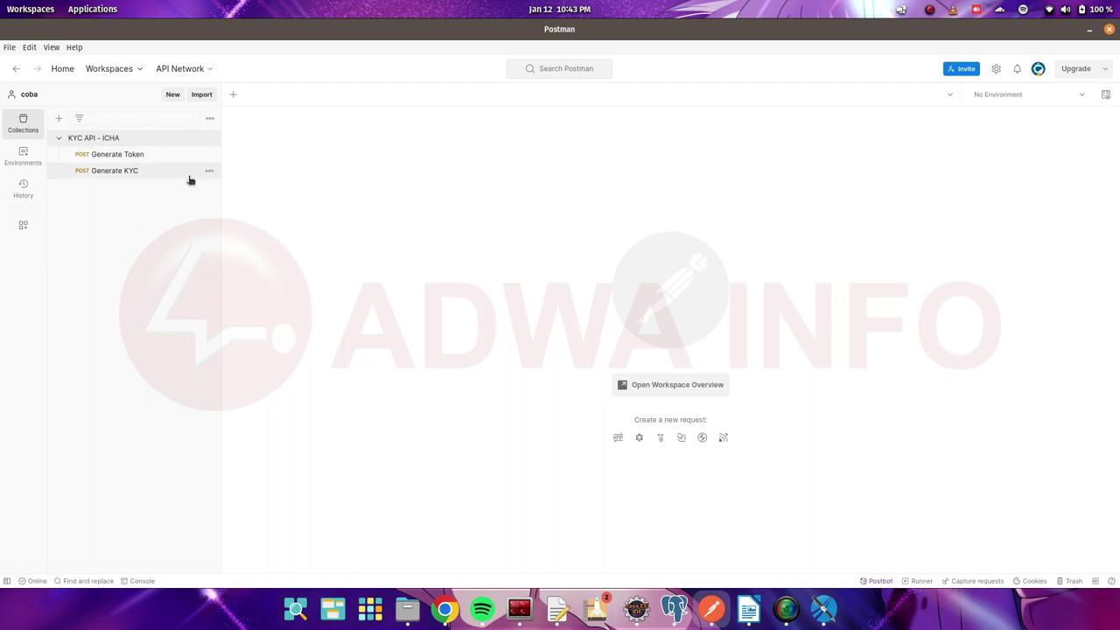
left_click(110, 162)
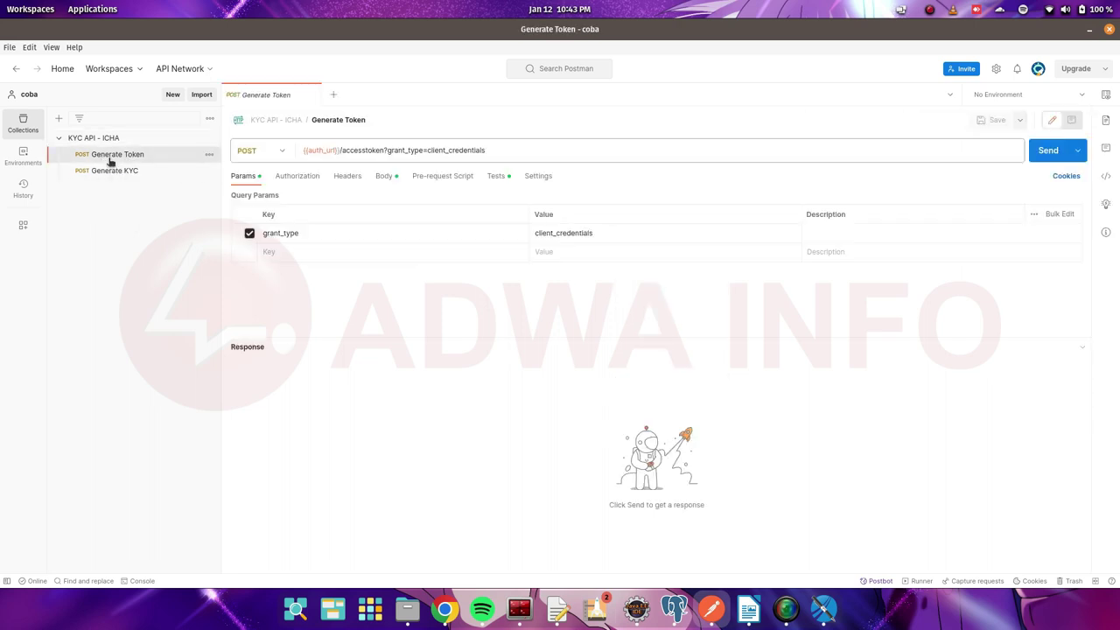
left_click(308, 95)
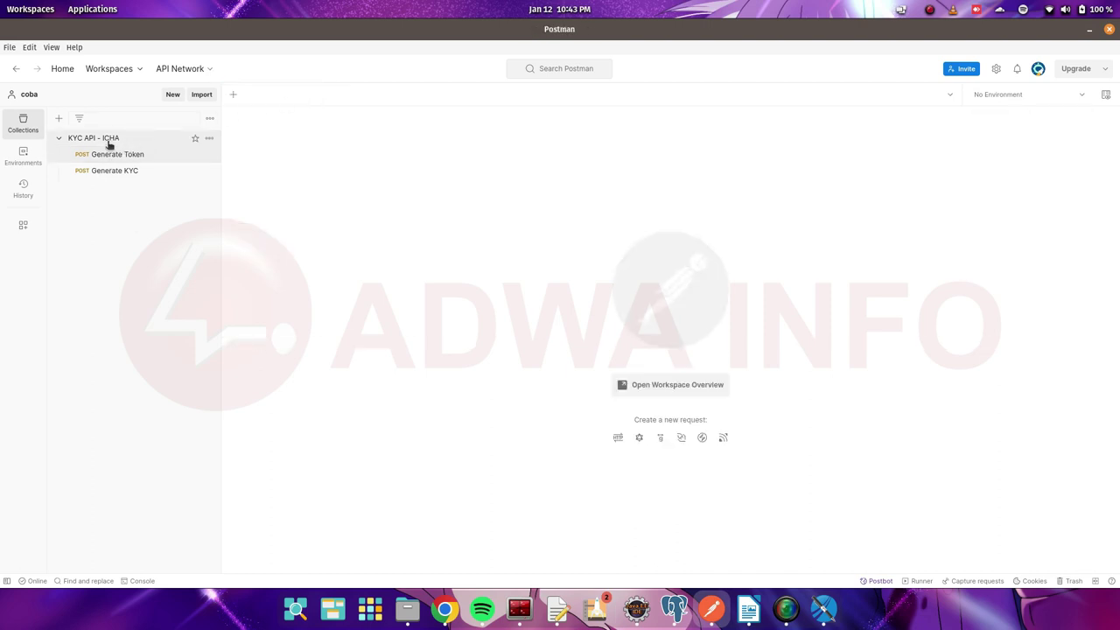
left_click(110, 142)
left_click(310, 94)
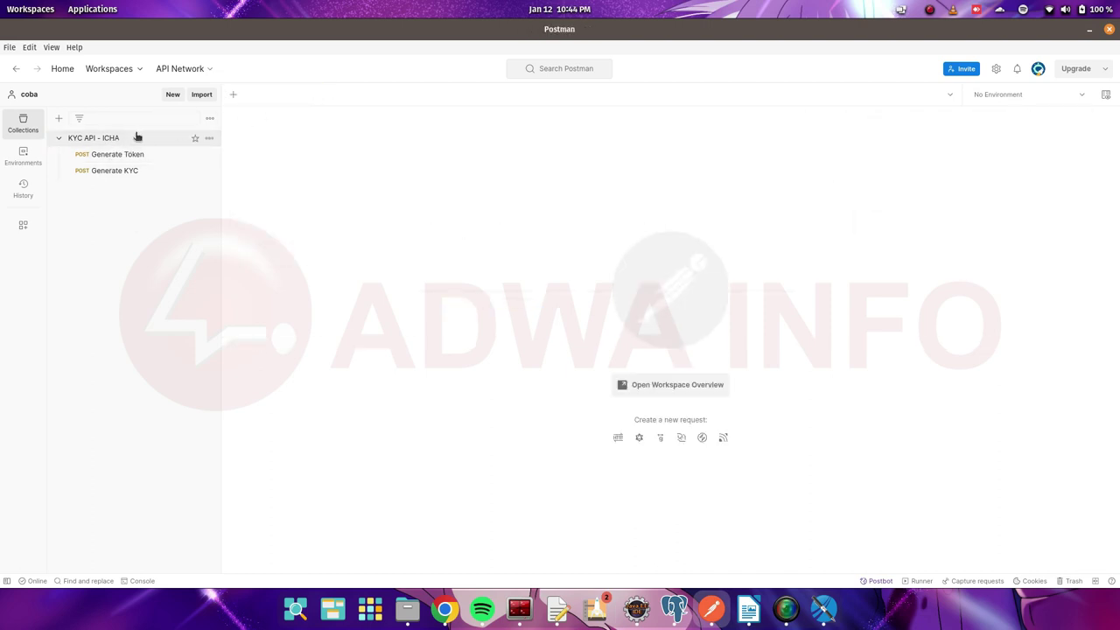
Step: Review the variables of the KYC API - ICHA collection and send its Generate Token request
left_click(111, 138)
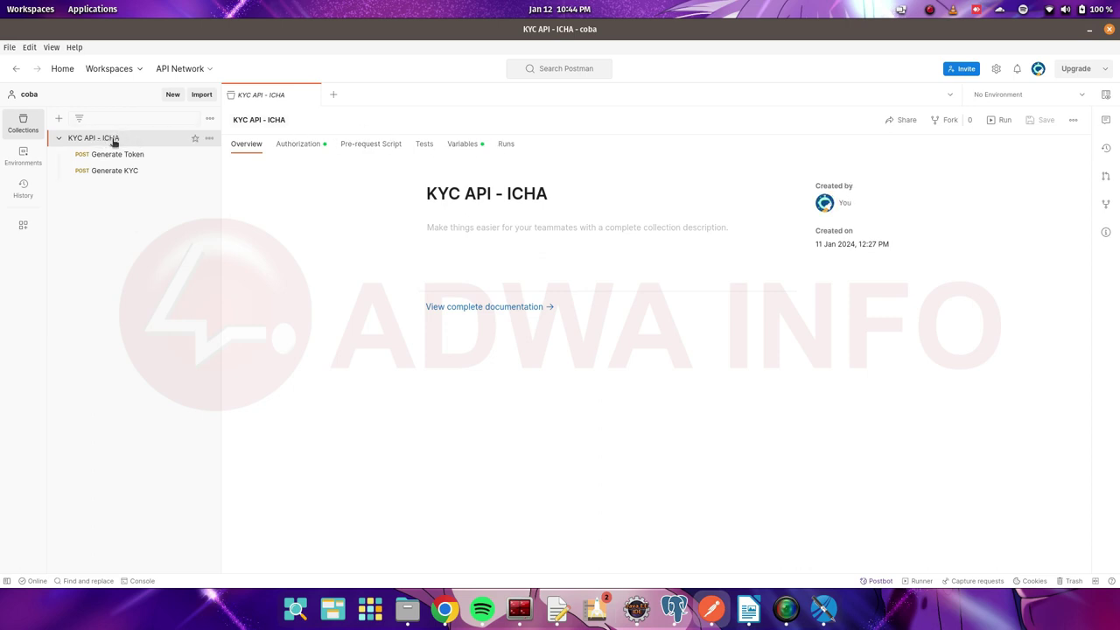
left_click(464, 145)
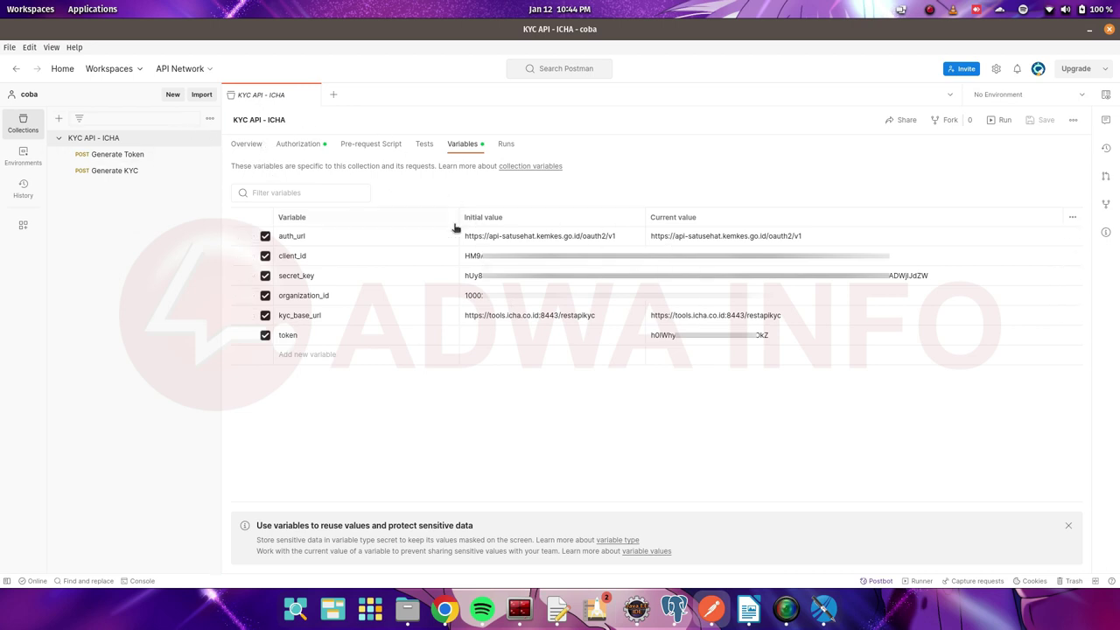
left_click(118, 162)
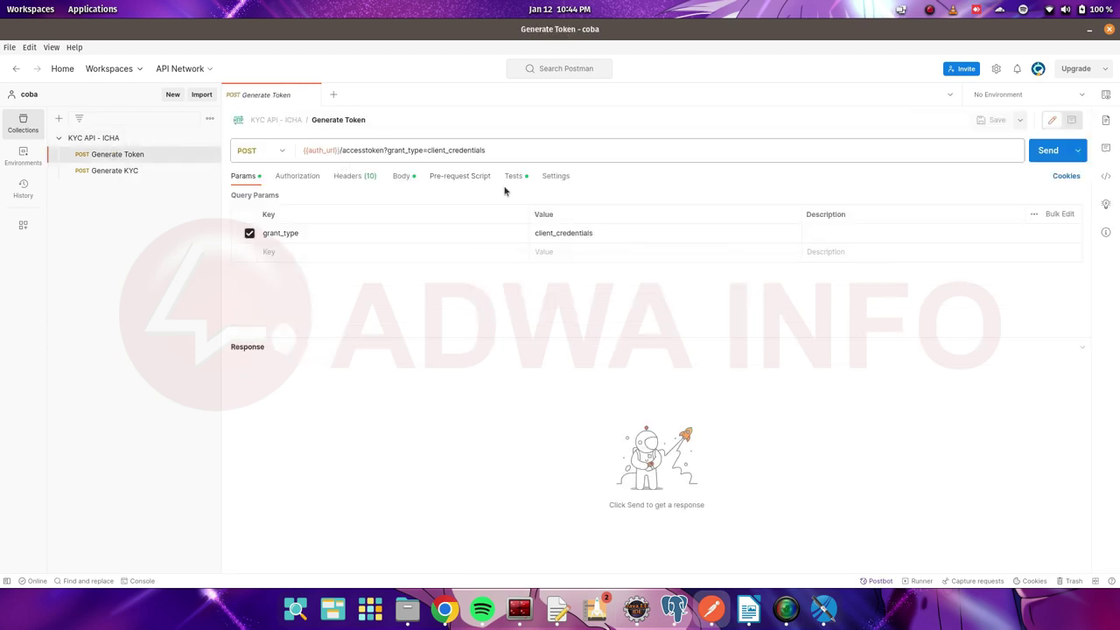
left_click(1046, 153)
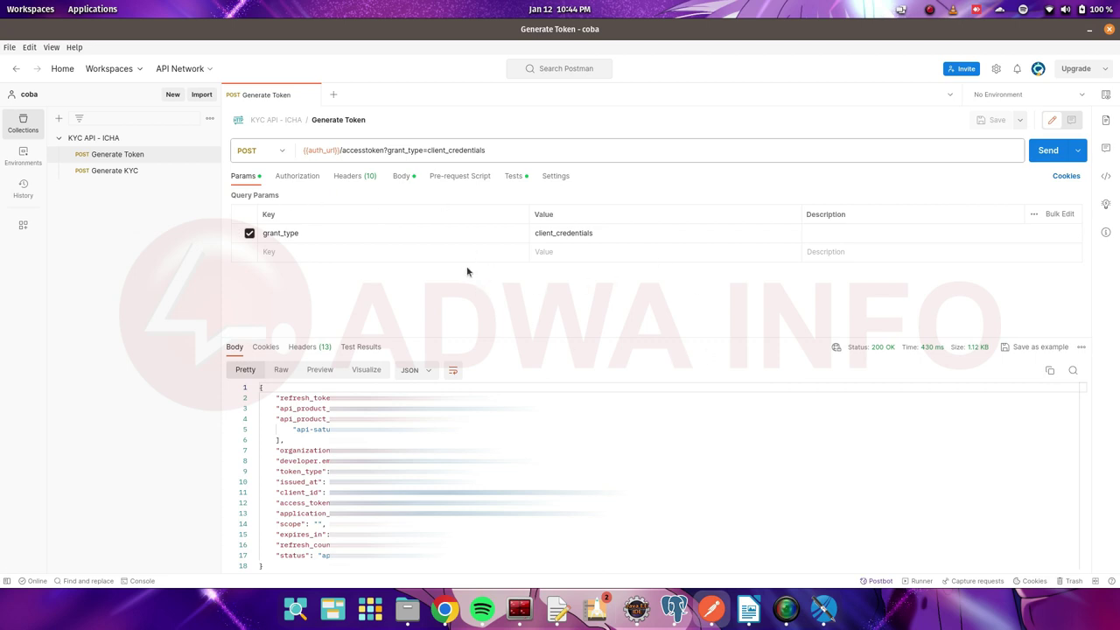
Step: Check the agent's name and NIK in the JSON body of the Generate KYC request and send the request
left_click(104, 171)
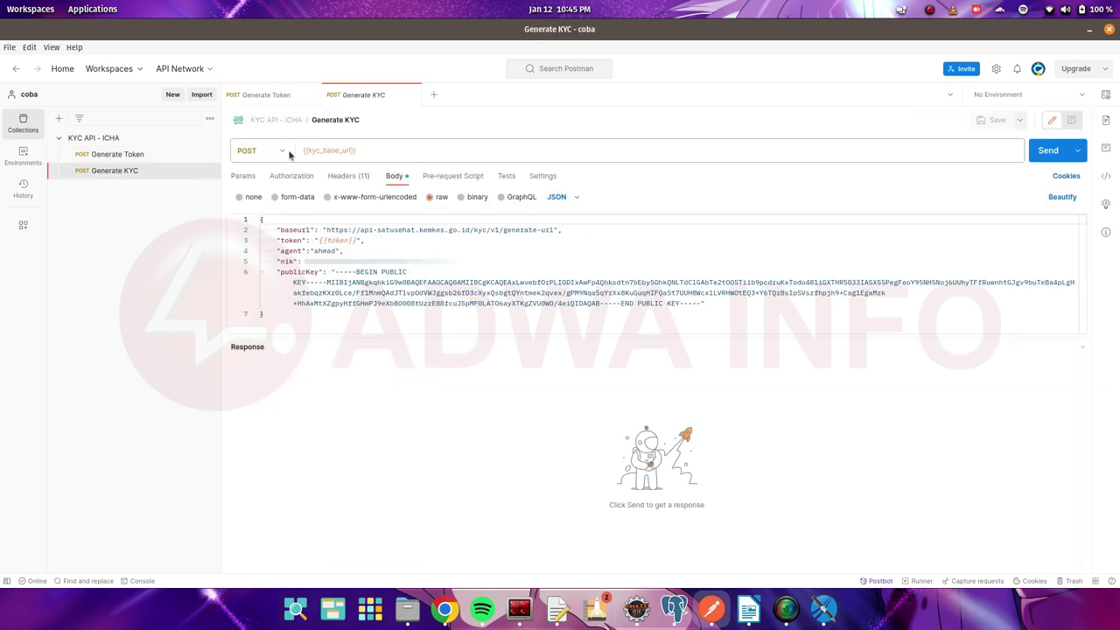
left_click(388, 178)
double_click(324, 250)
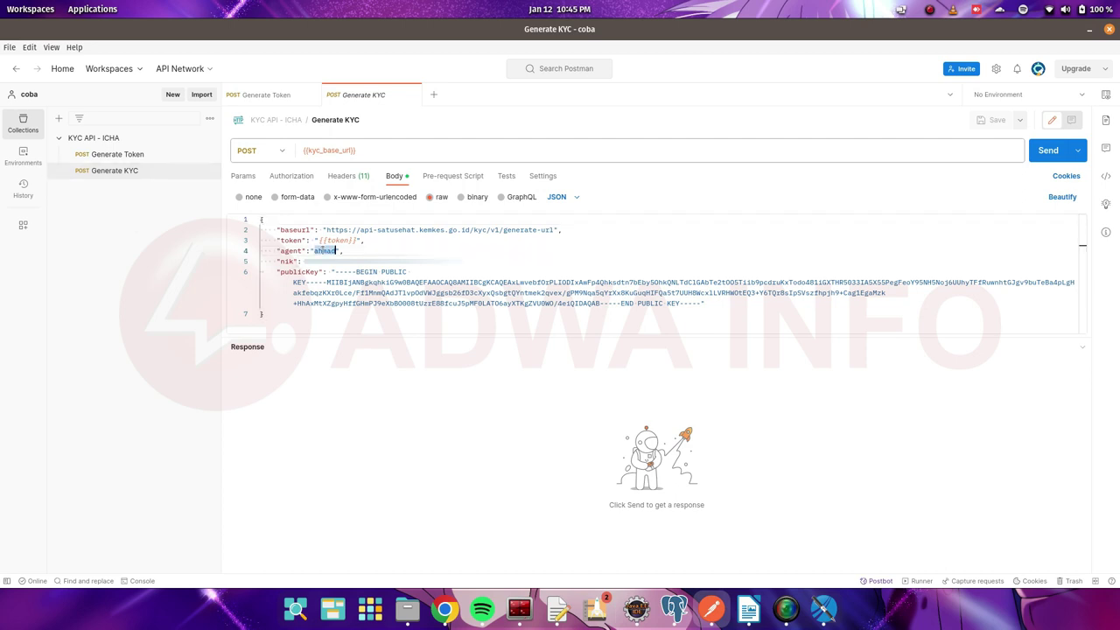
left_click(344, 251)
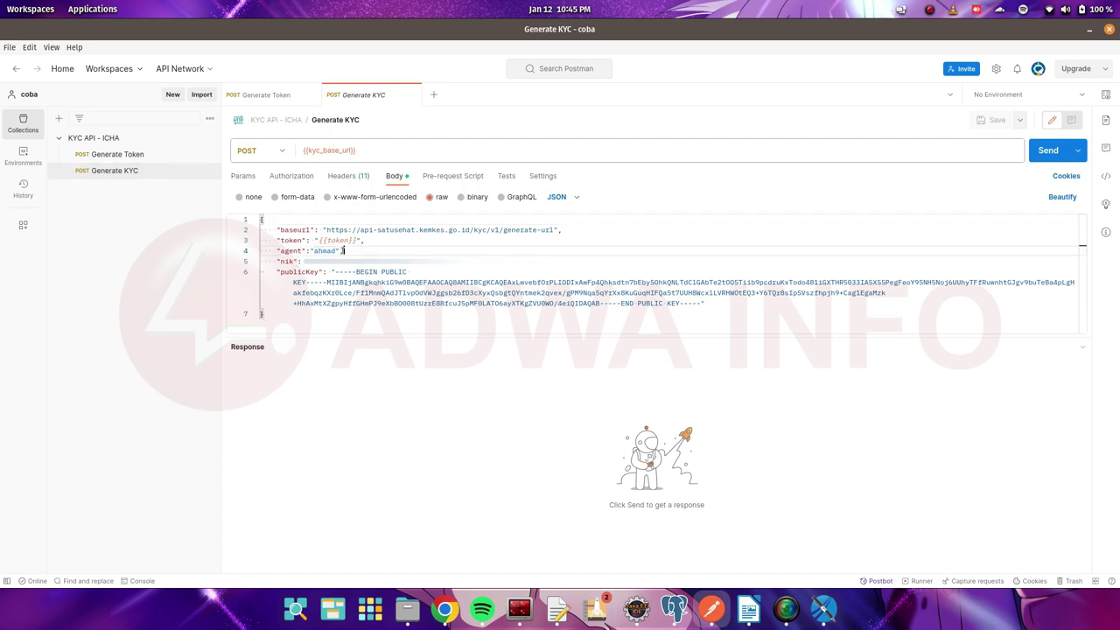
double_click(324, 251)
left_click(343, 251)
left_click(302, 260)
key("ctrl+v")
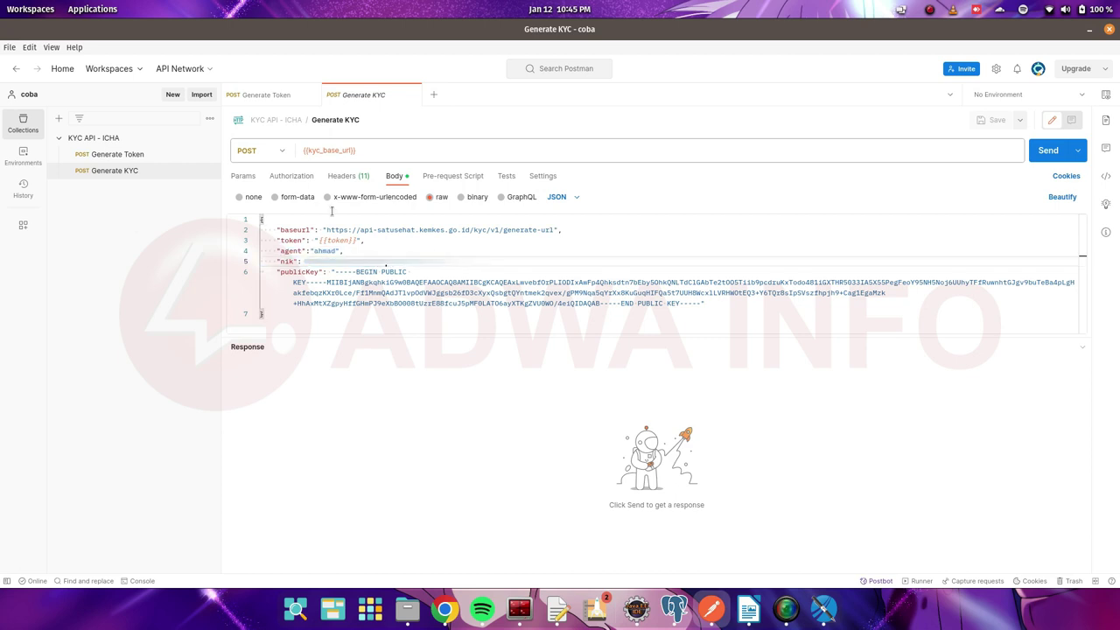
left_click(1048, 152)
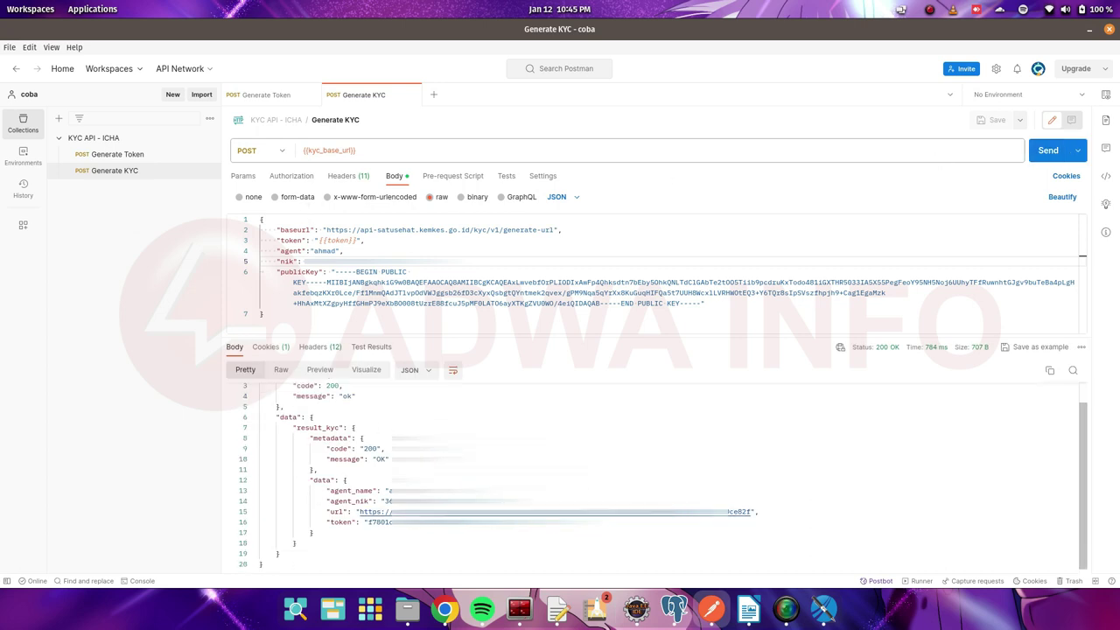
scroll(333, 469, "down", 1)
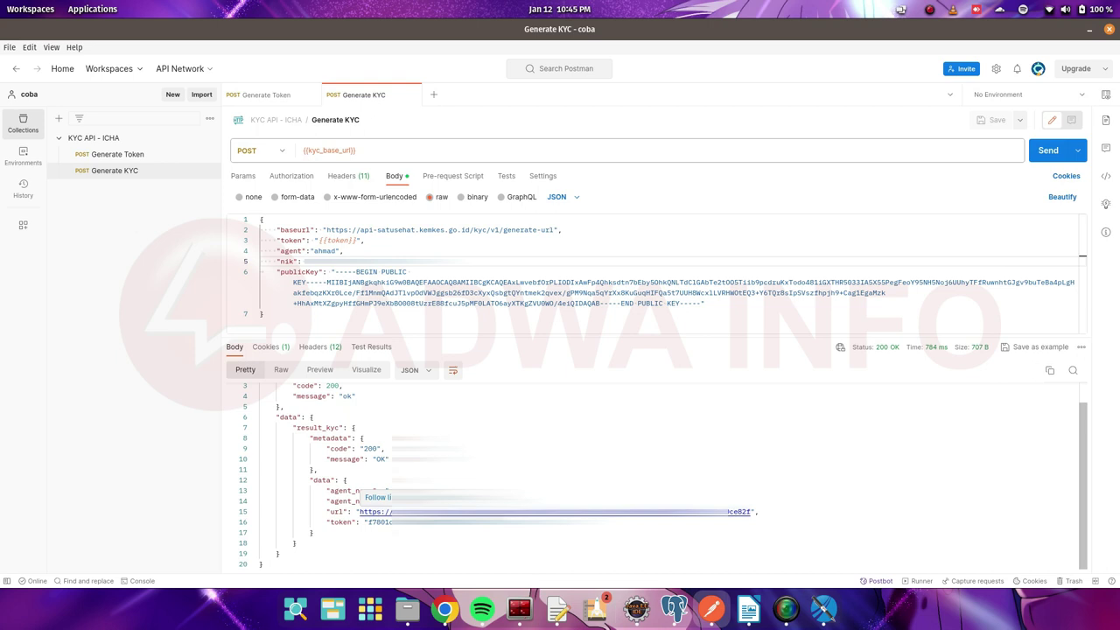
Step: Open the validation URL from the Generate KYC response in the browser and examine the verification page's heading
triple_click(360, 512)
left_click(385, 491)
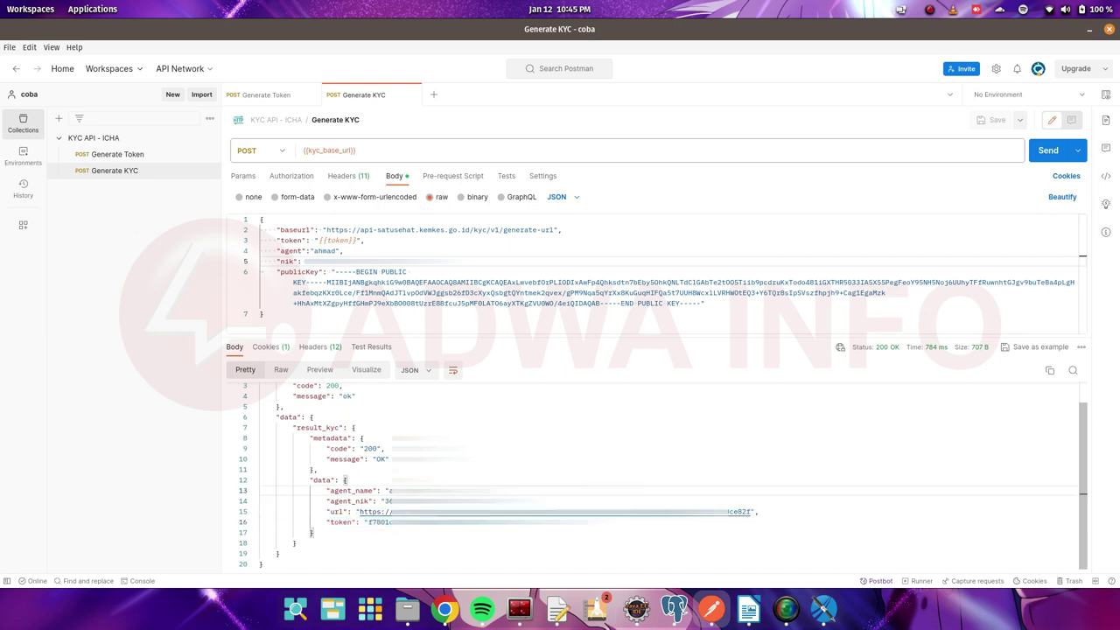
left_click(394, 512, "ctrl")
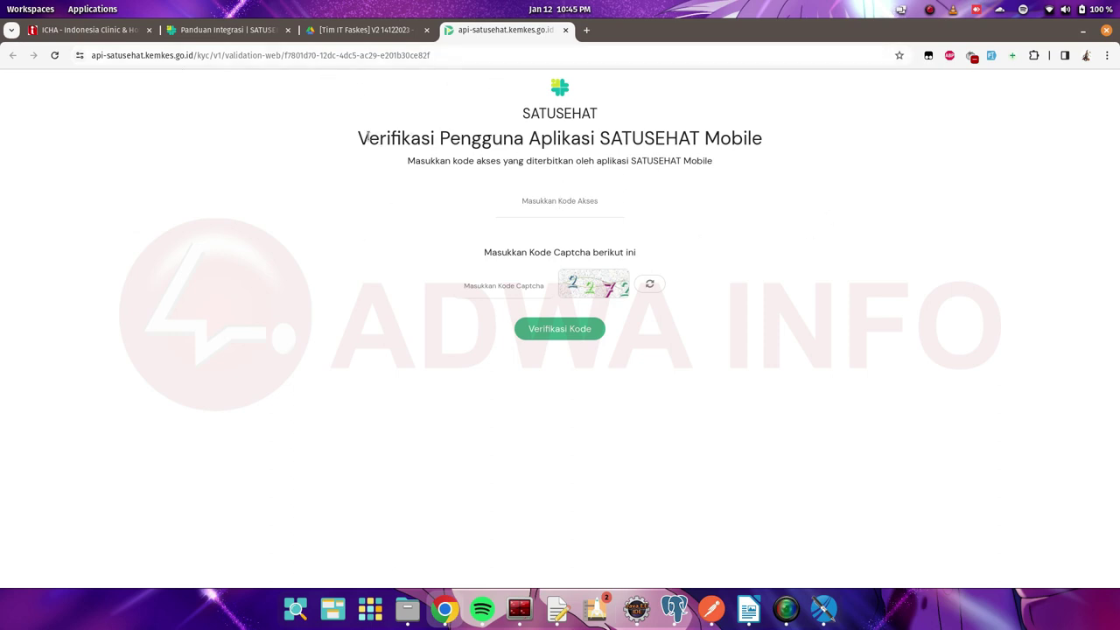
left_click_drag(367, 137, 613, 140)
left_click(696, 159)
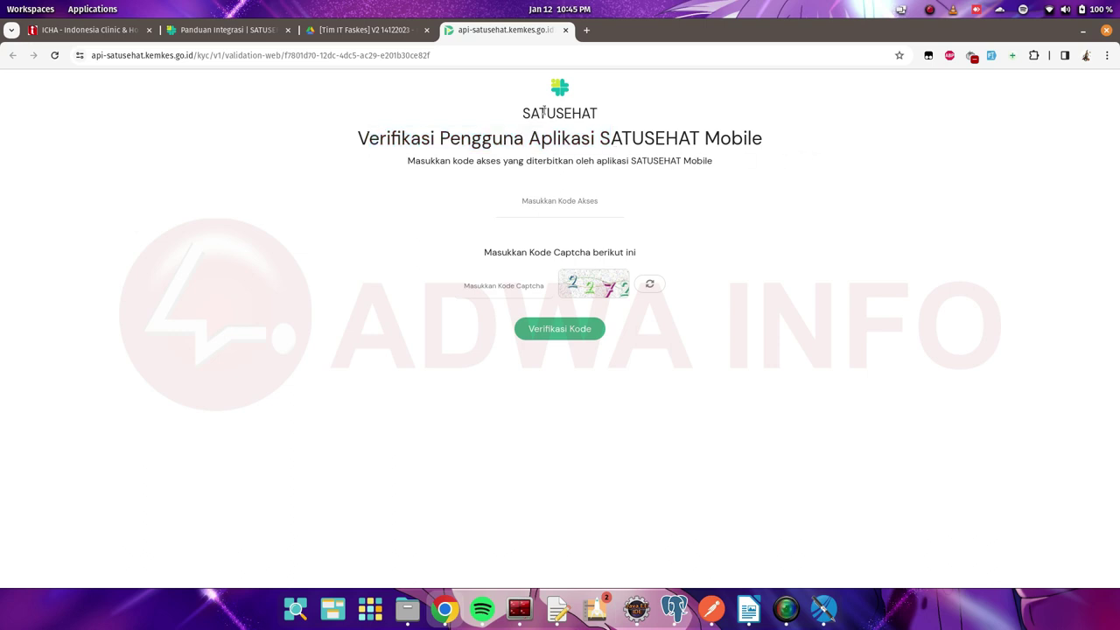